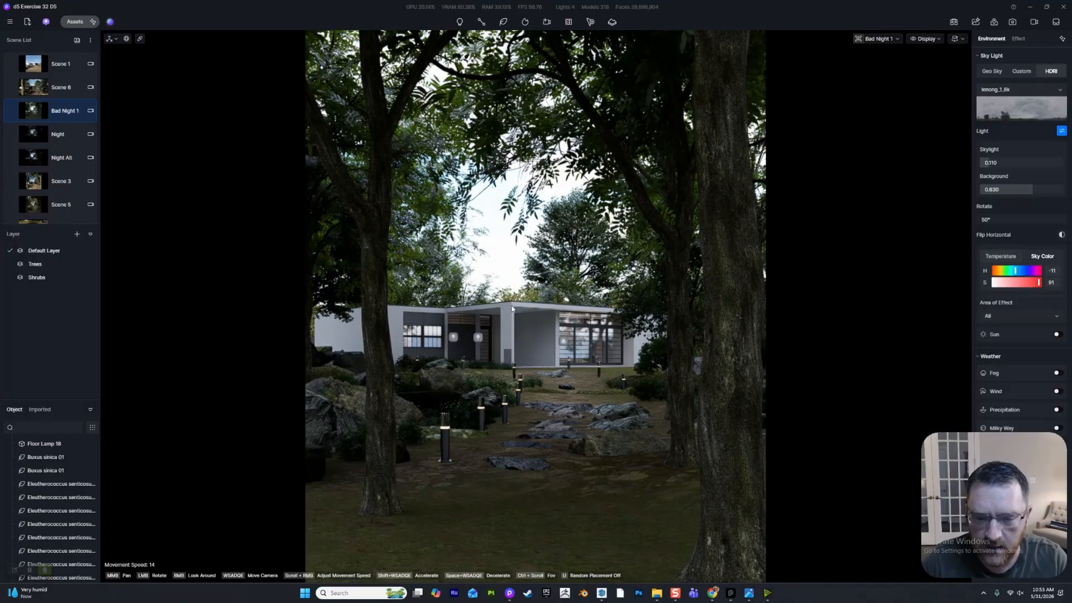
- Examine the house and the lamp-lit forest path up close, and return to the Bad Night 1 scene view
scroll(491, 315, up, 5)
scroll(504, 310, up, 6)
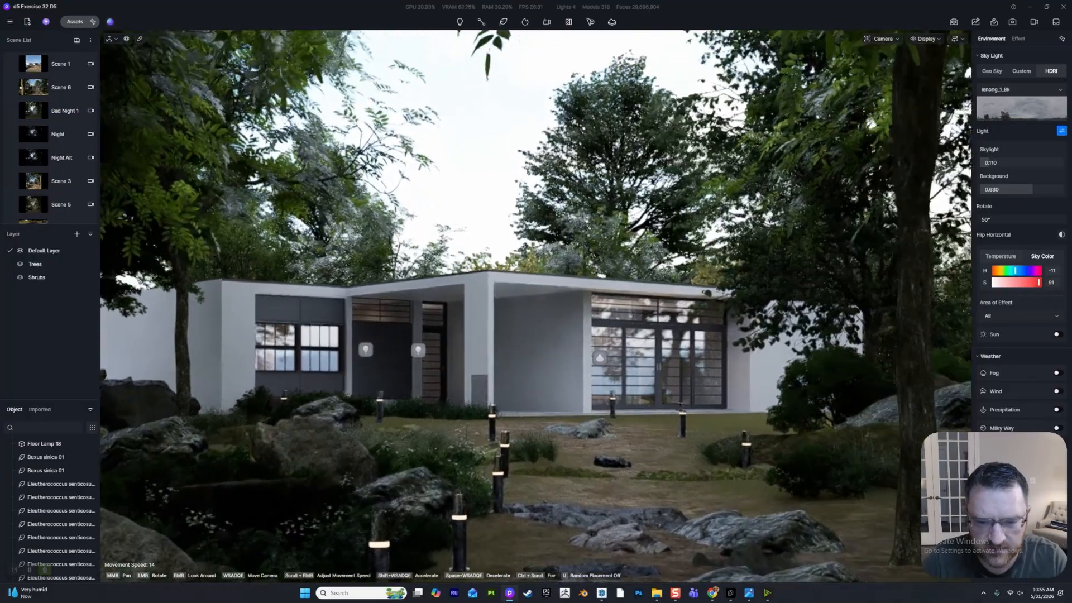
scroll(505, 315, down, 8)
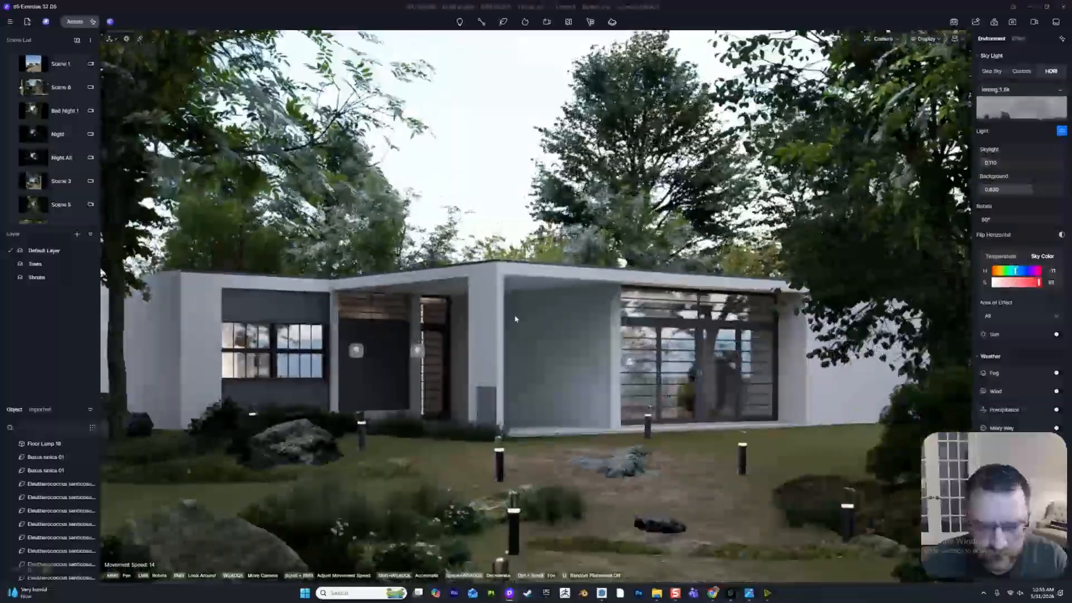
scroll(420, 398, down, 8)
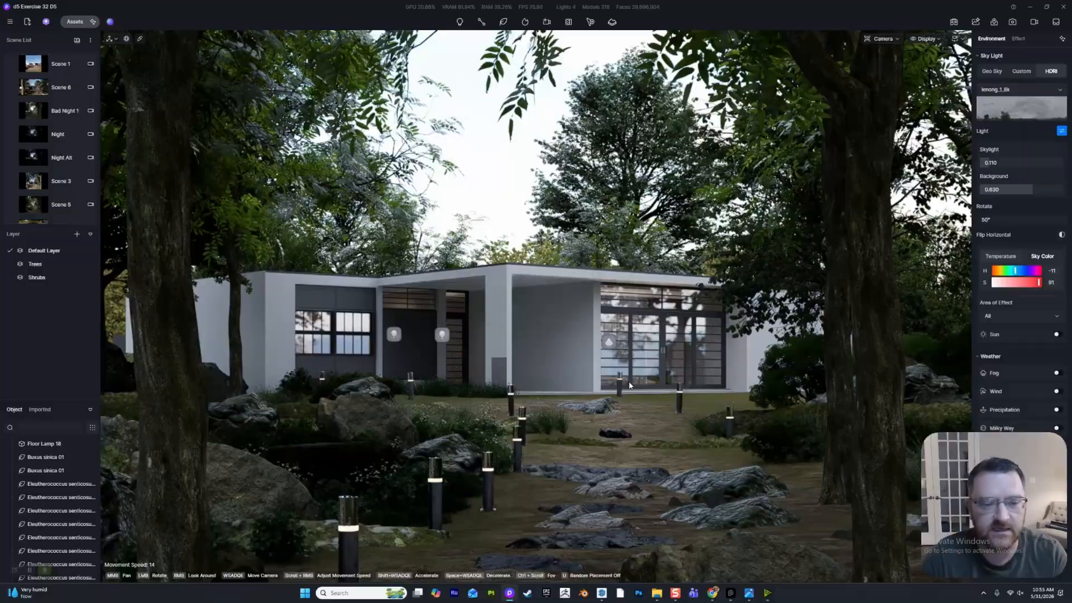
scroll(555, 298, down, 6)
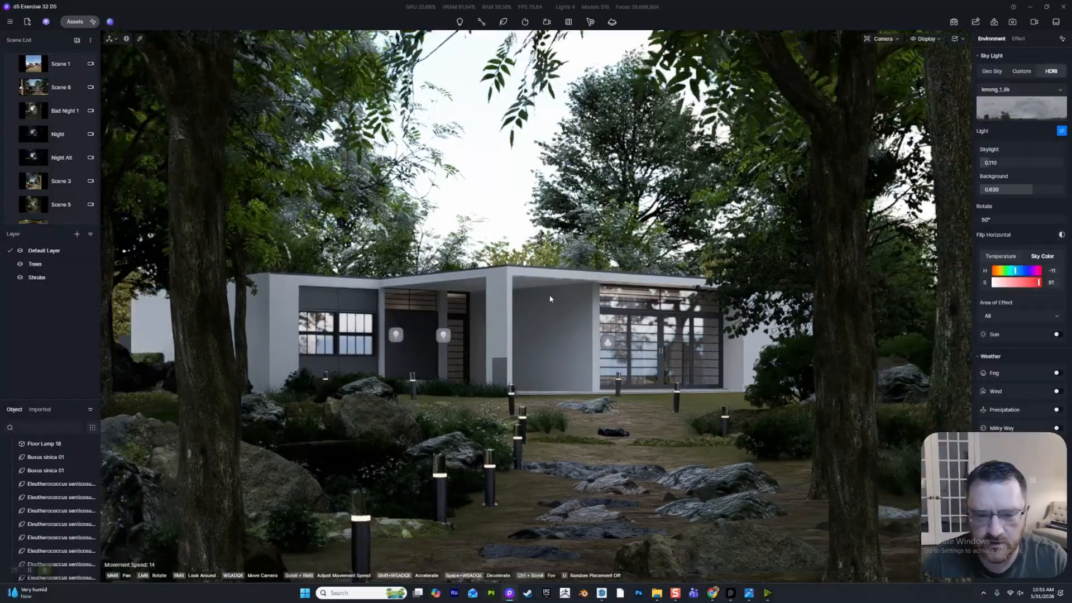
scroll(552, 301, up, 2)
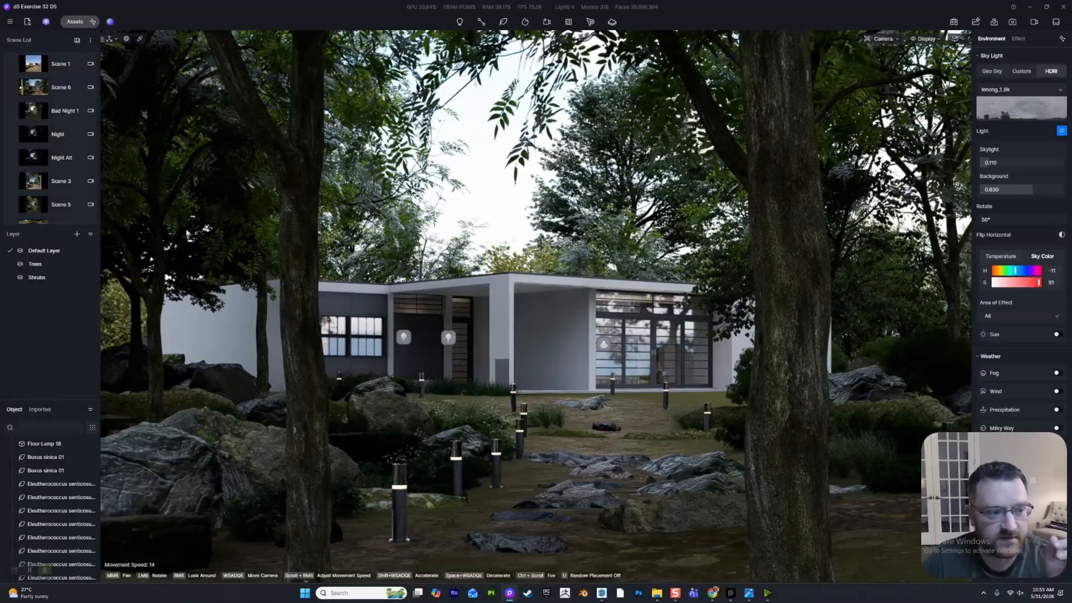
click(35, 112)
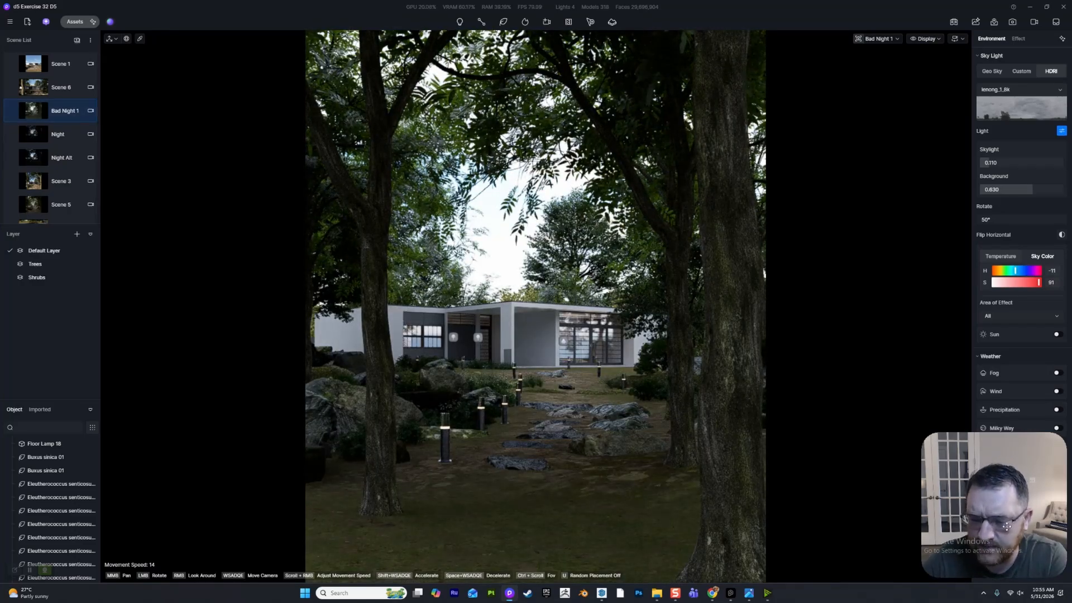
- Switch the sky light to Geo Sky with clouds turned off and the time of day at 12:19 AM
click(992, 71)
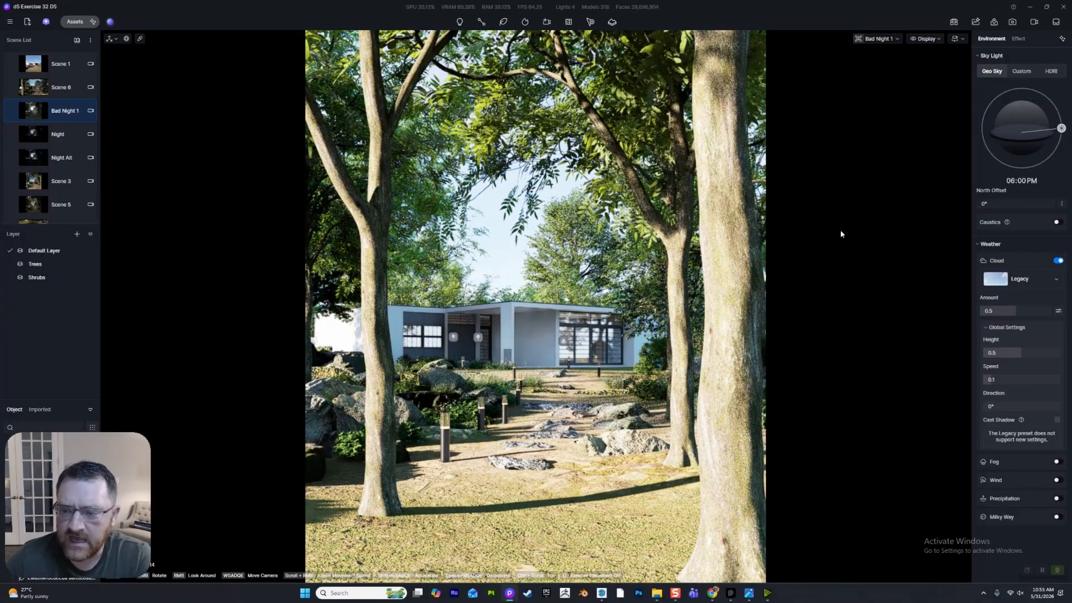
click(1057, 261)
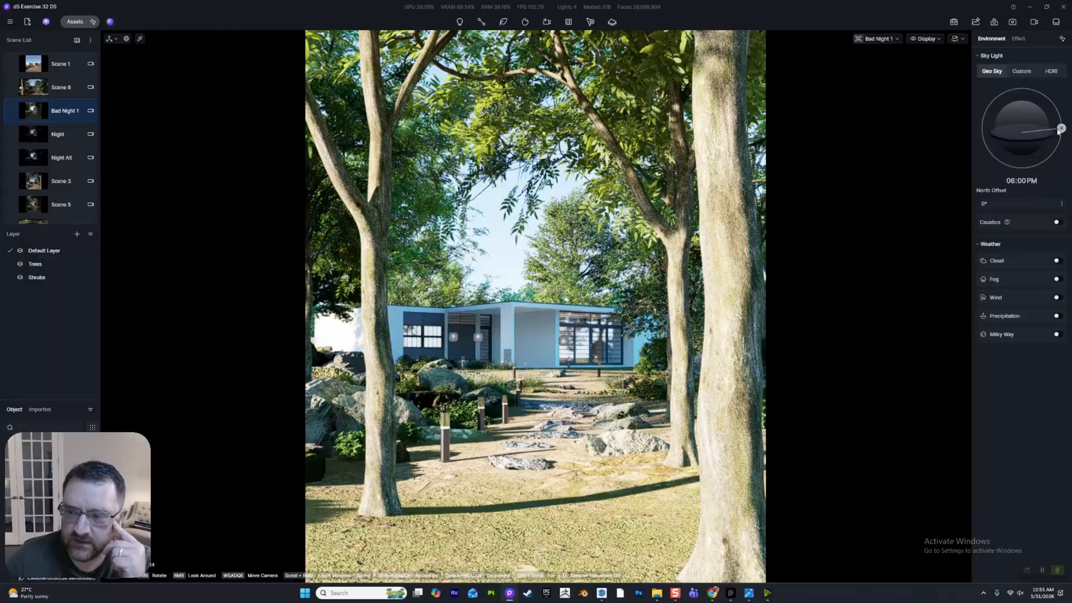
drag(1053, 129, 1018, 169)
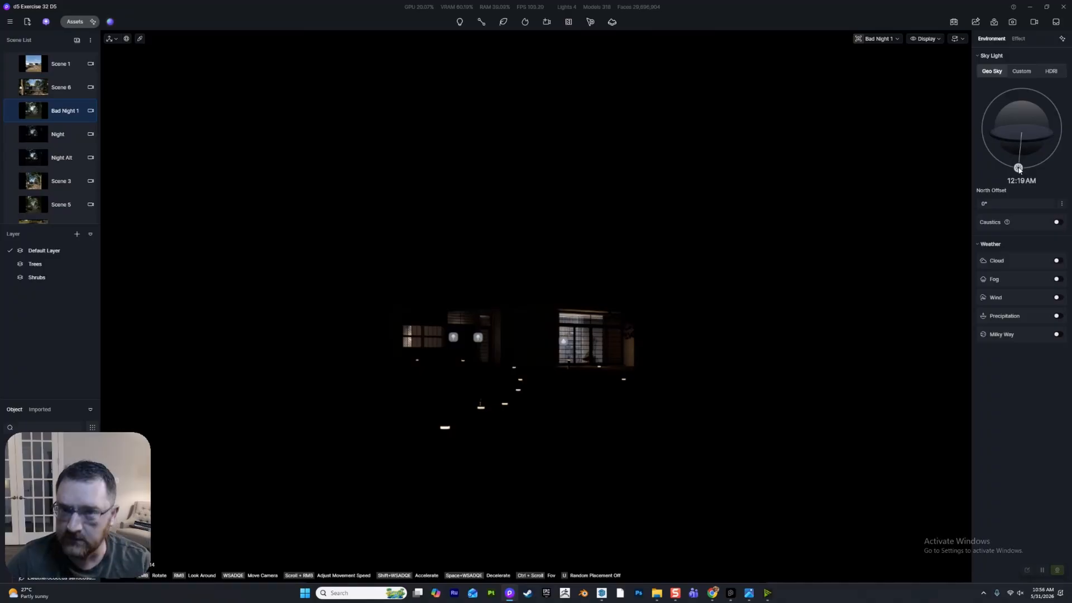
- Try dusk times of 07:19 PM and 07:32 PM and pre-dawn times of 04:26 AM and 04:40 AM
drag(1018, 169, 1069, 148)
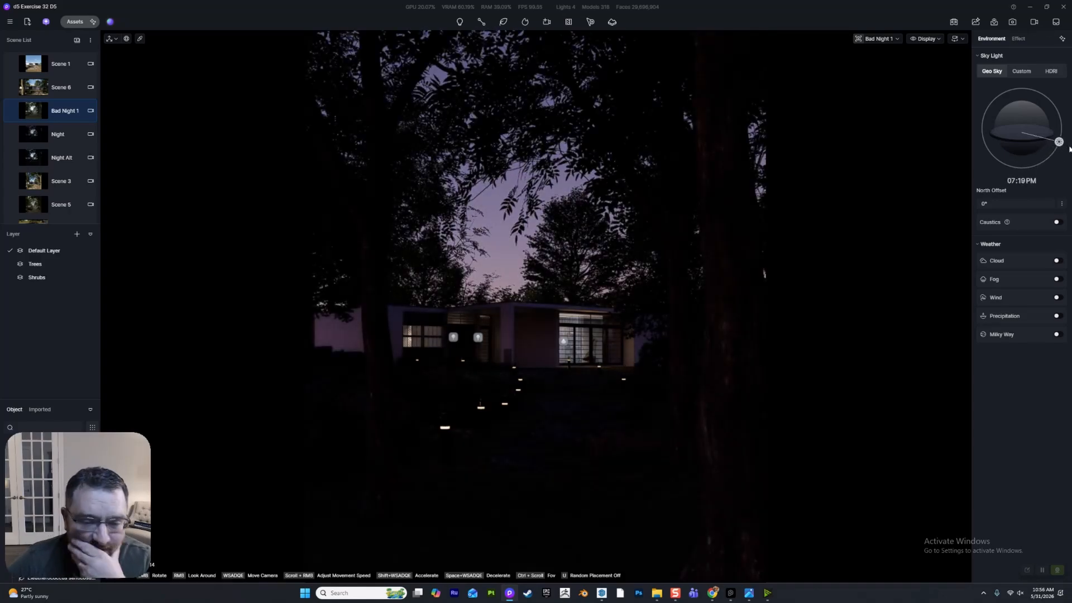
drag(1060, 144, 1063, 148)
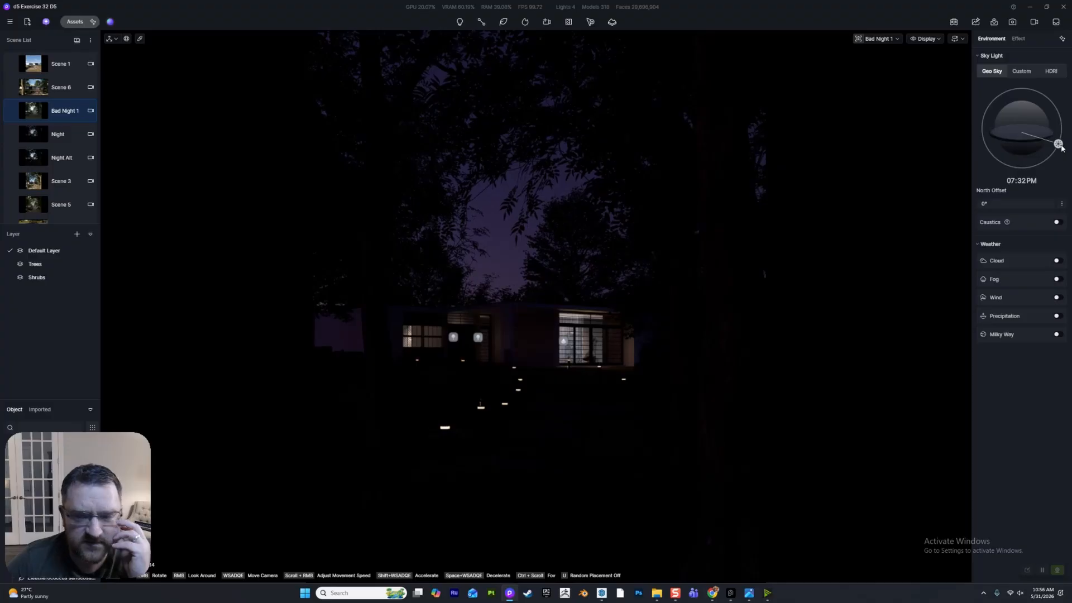
drag(1057, 144, 977, 150)
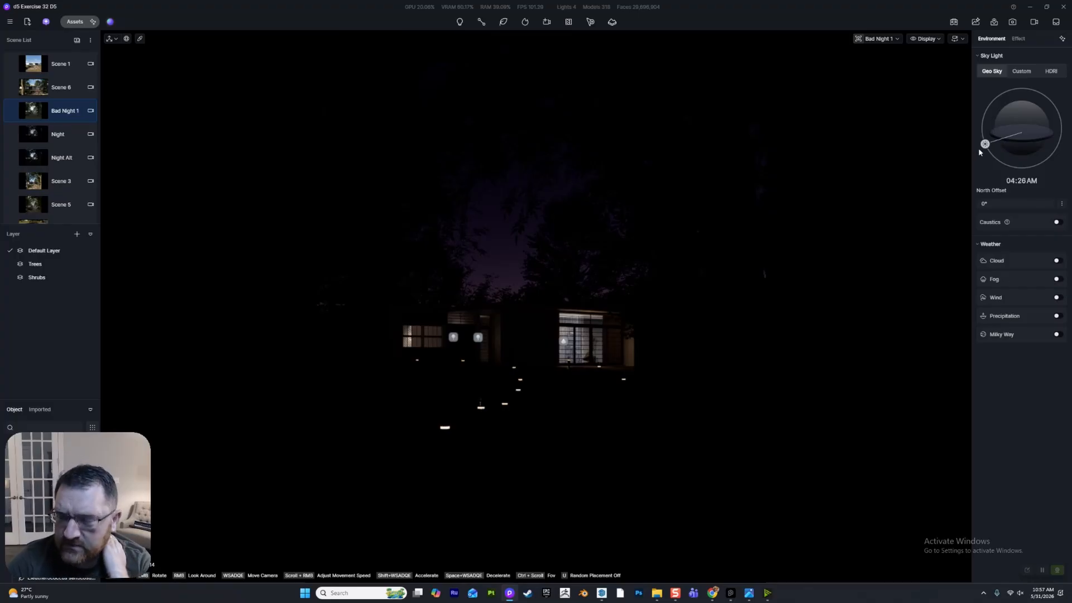
drag(982, 149, 975, 144)
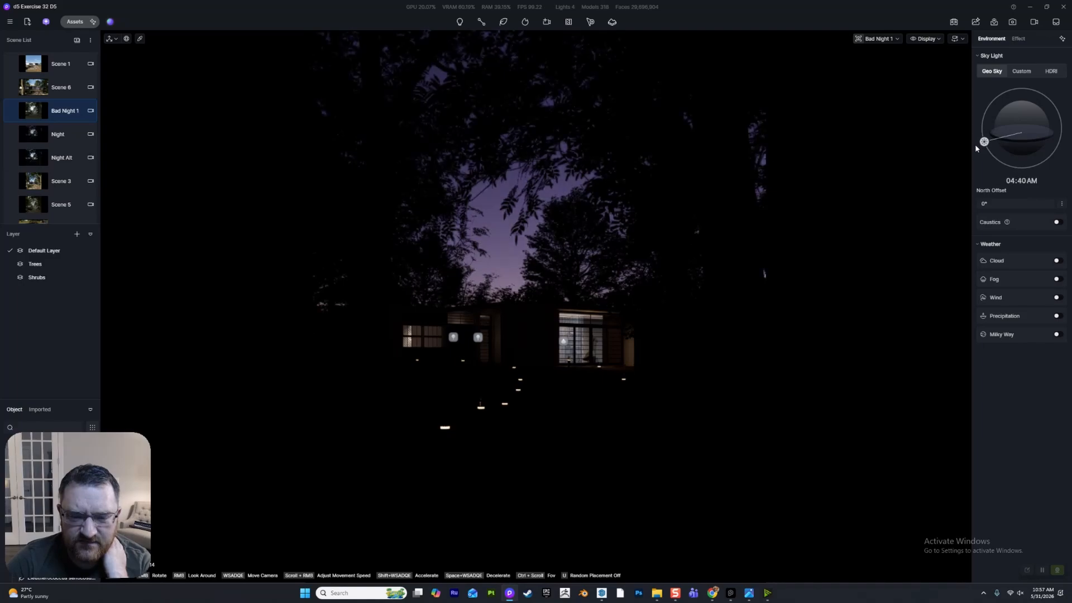
- Save the project with the sky time at 07:22 PM, and brighten the dusk by setting it to 07:10 PM
drag(975, 144, 1064, 146)
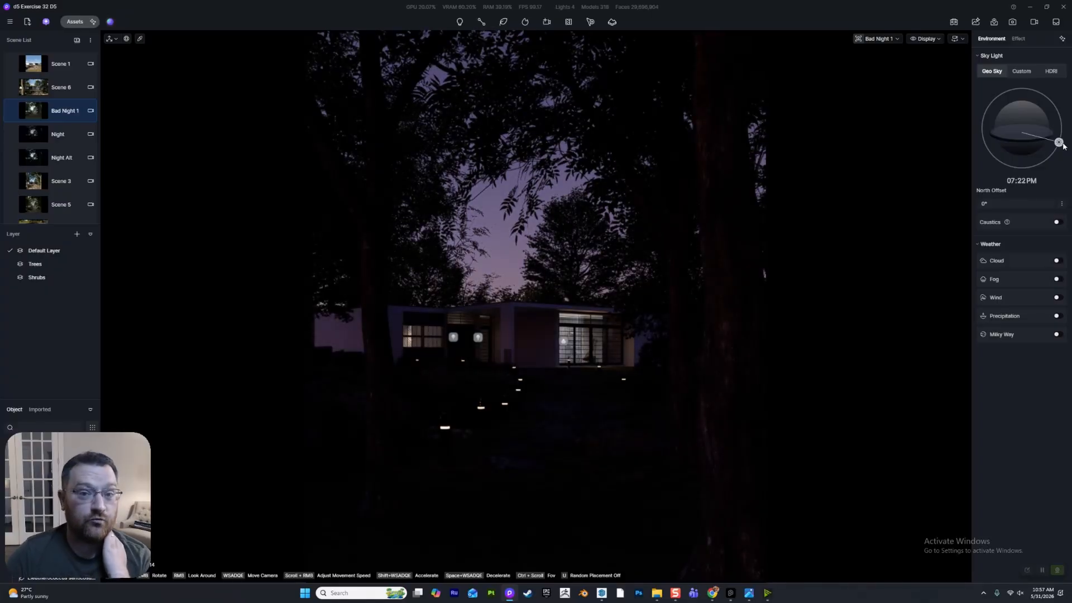
key(ctrl+s)
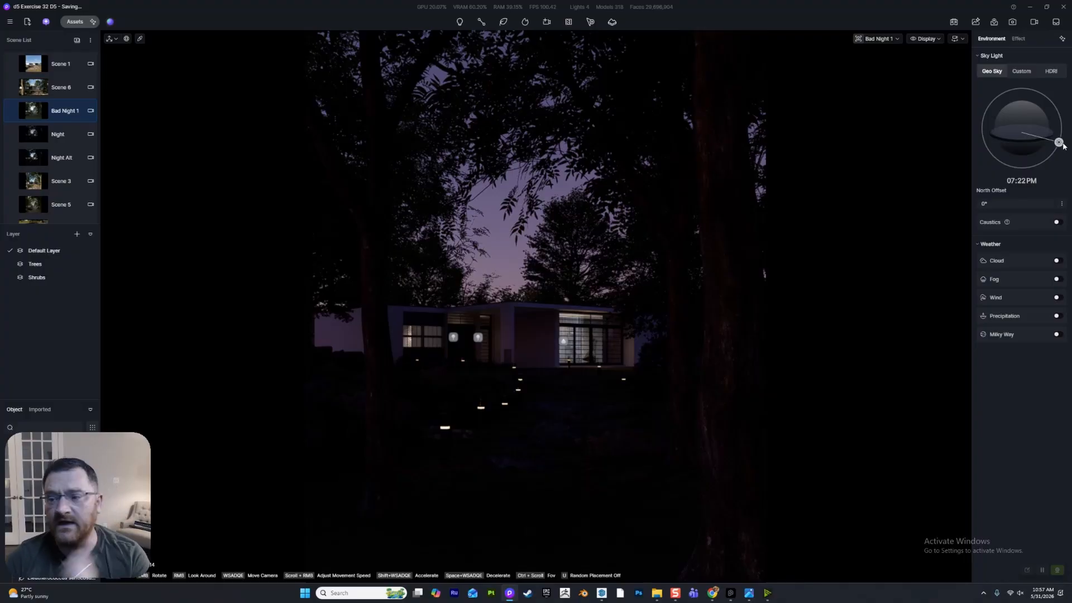
drag(1064, 146, 1065, 145)
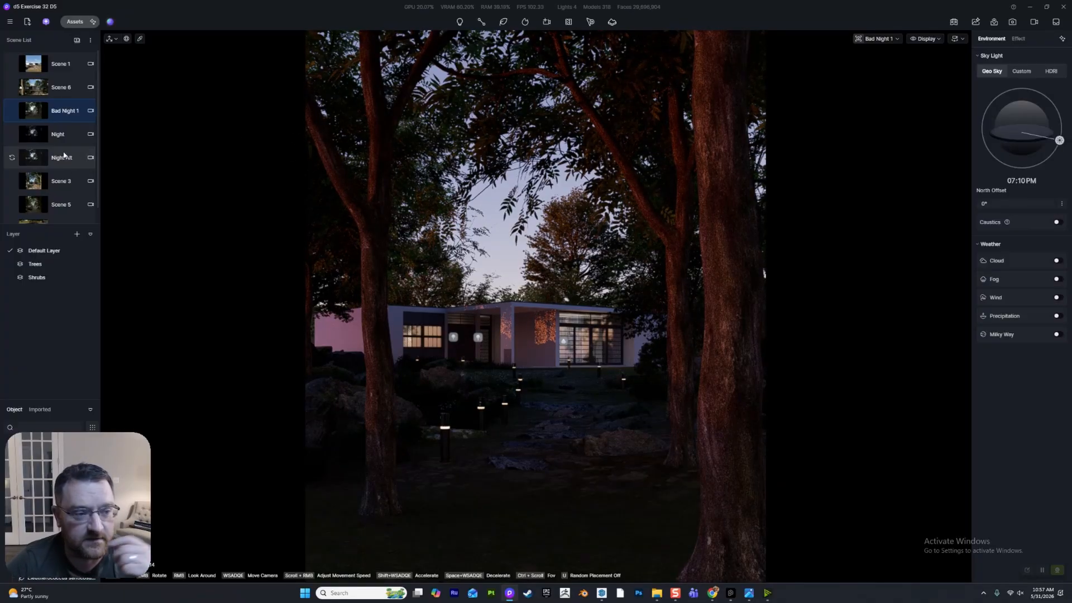
- Open the Night scene and browse the custom HDRI list and the online HDRI asset library
click(28, 138)
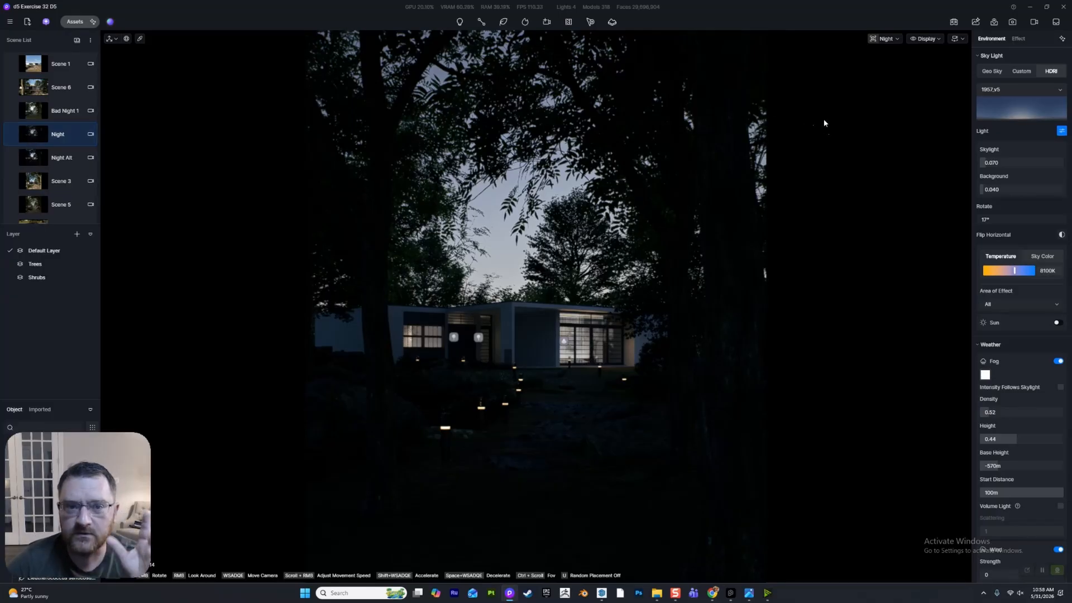
click(1055, 92)
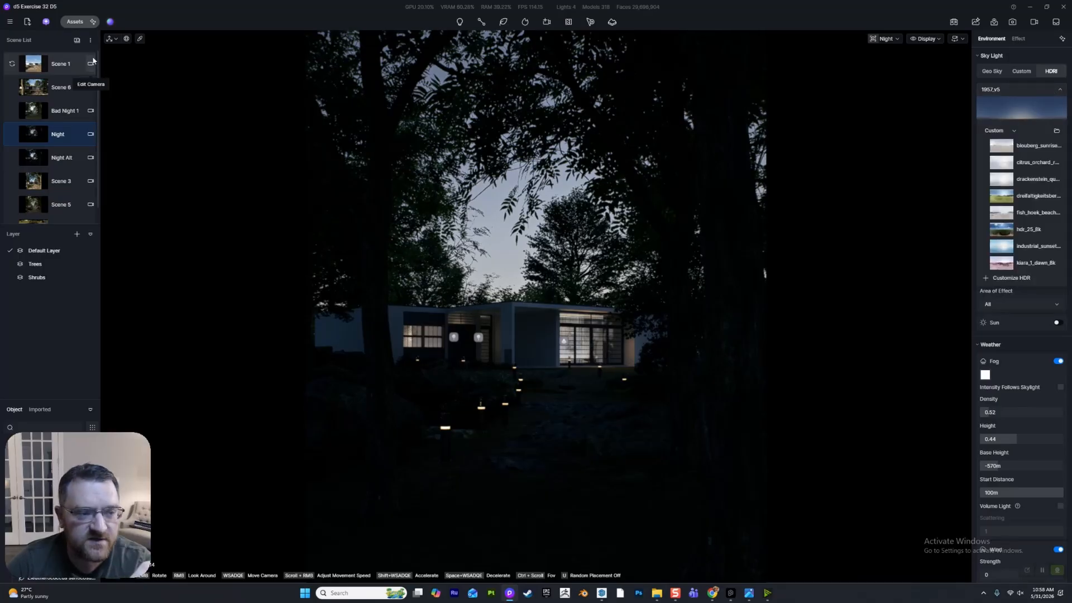
click(74, 22)
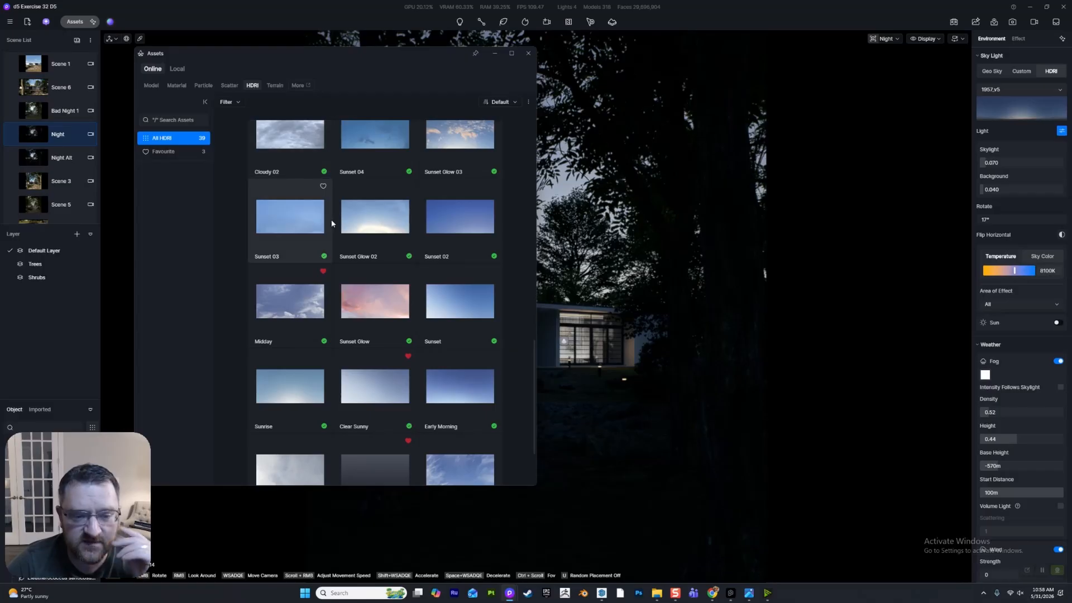
scroll(300, 232, down, 1)
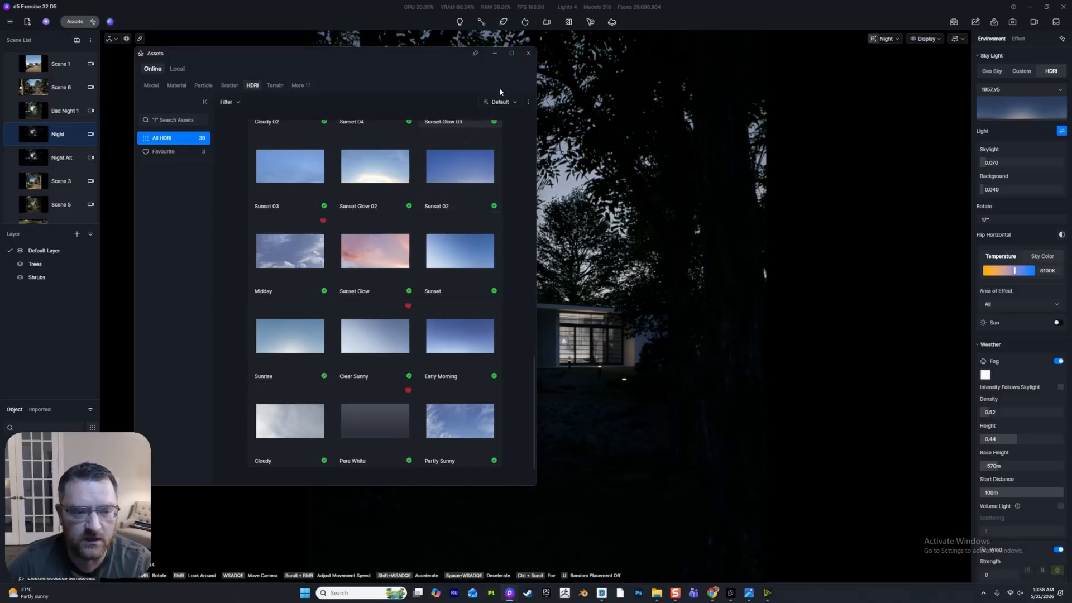
click(528, 53)
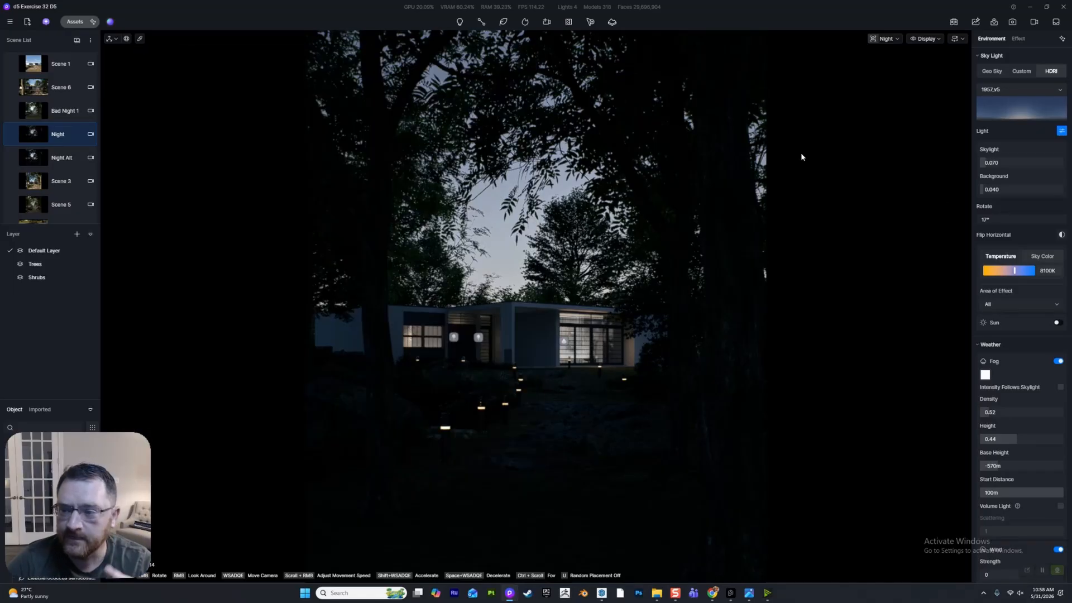
- Toggle the HDRI's Light option off and on, and test a background brightness of 0 before restoring it to 0.040
click(1061, 131)
click(1061, 132)
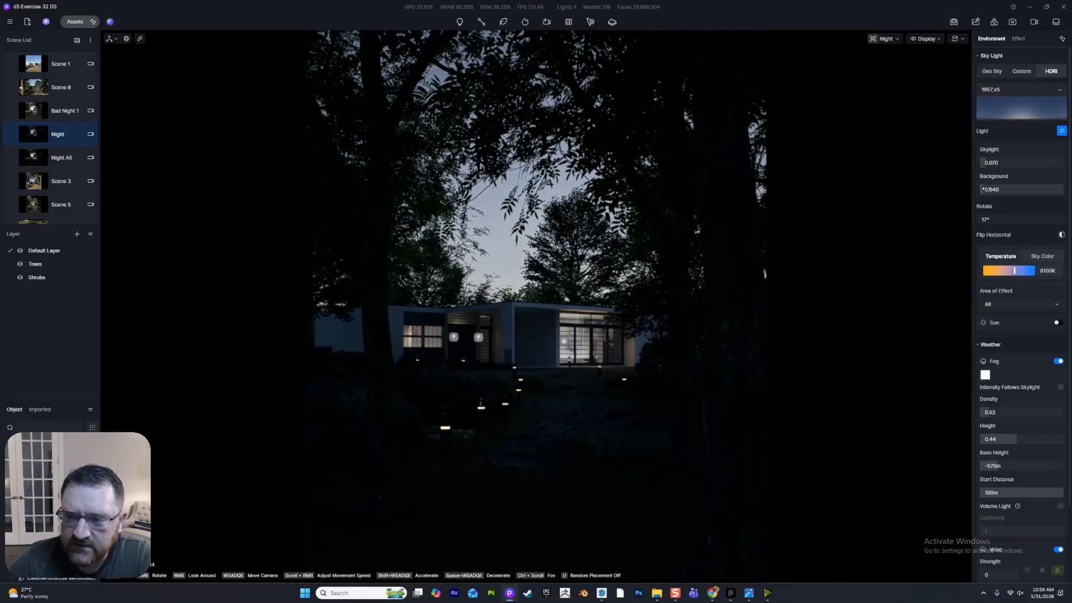
drag(984, 189, 980, 198)
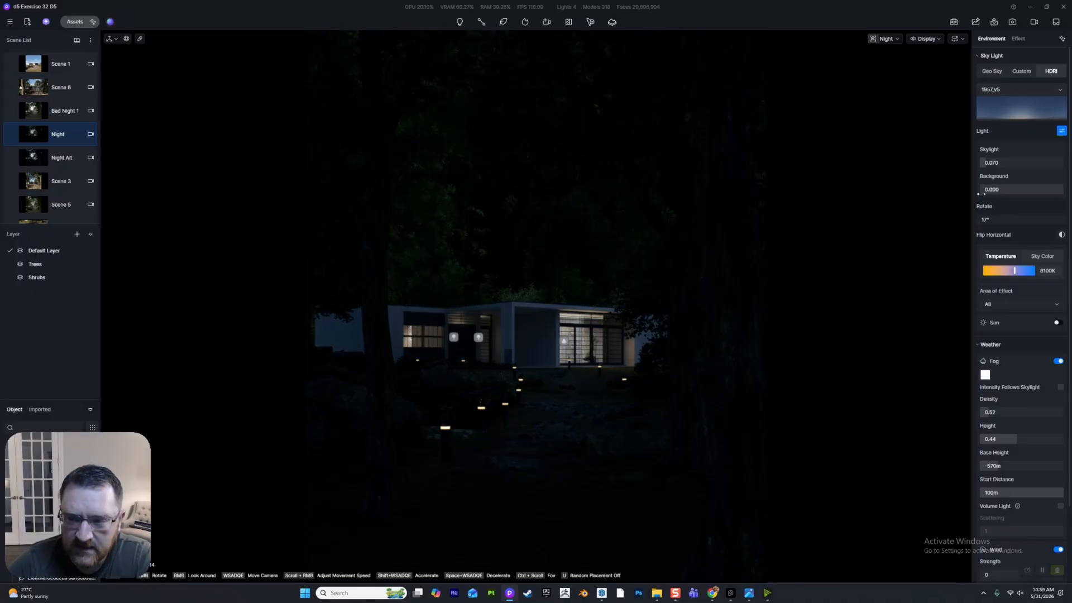
drag(991, 189, 984, 191)
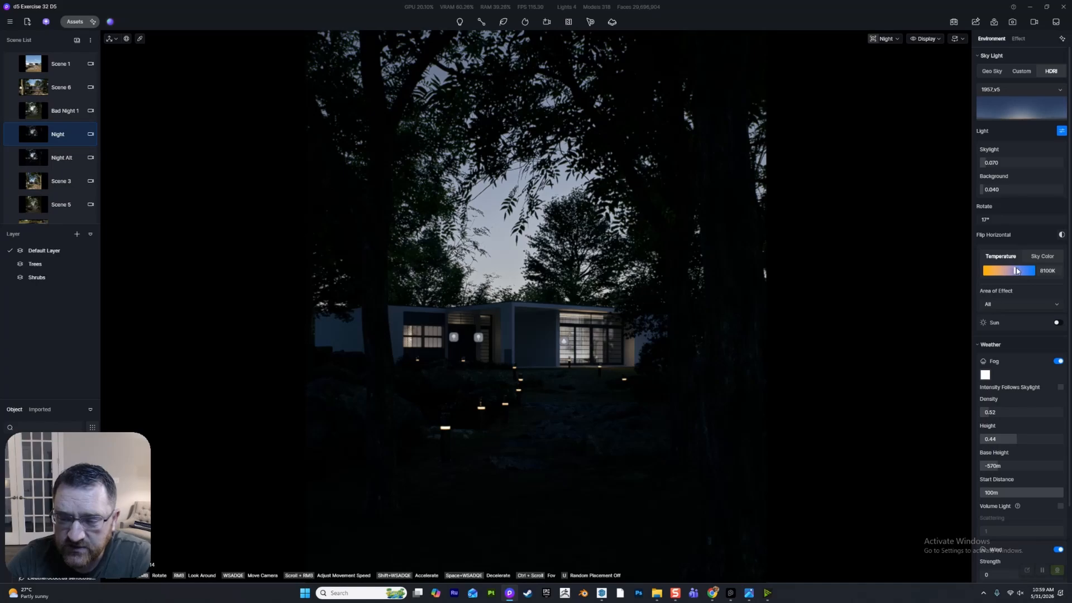
- Compare a warmer sky temperature of 6350K with 8100K, and set it to 7850K
mouse_move(1014, 271)
mouse_down()
mouse_move(964, 275)
mouse_move(1029, 279)
mouse_move(1007, 272)
mouse_up()
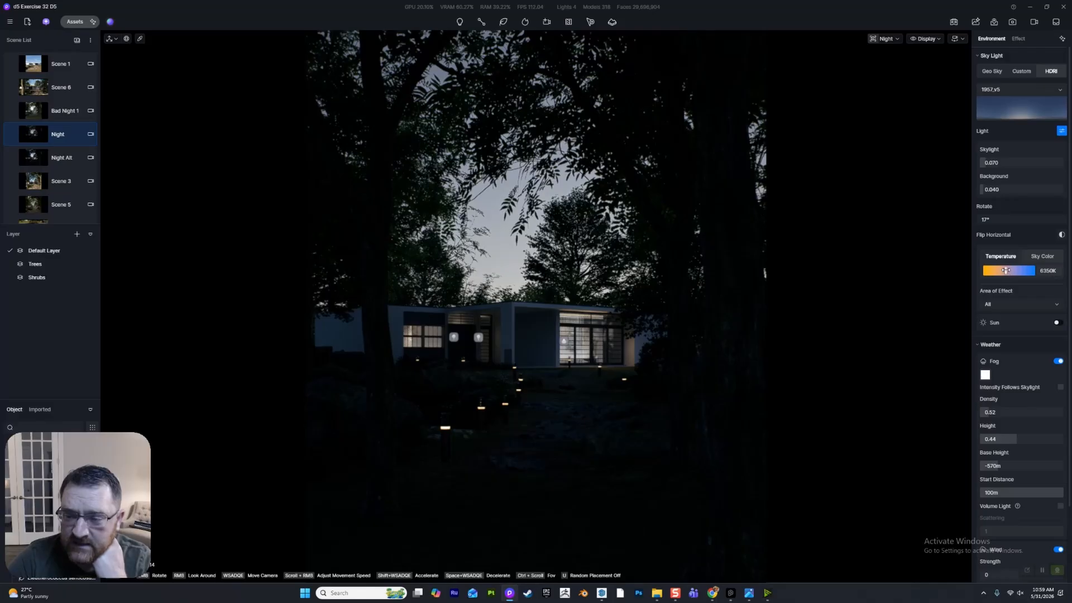
drag(1007, 271, 1015, 270)
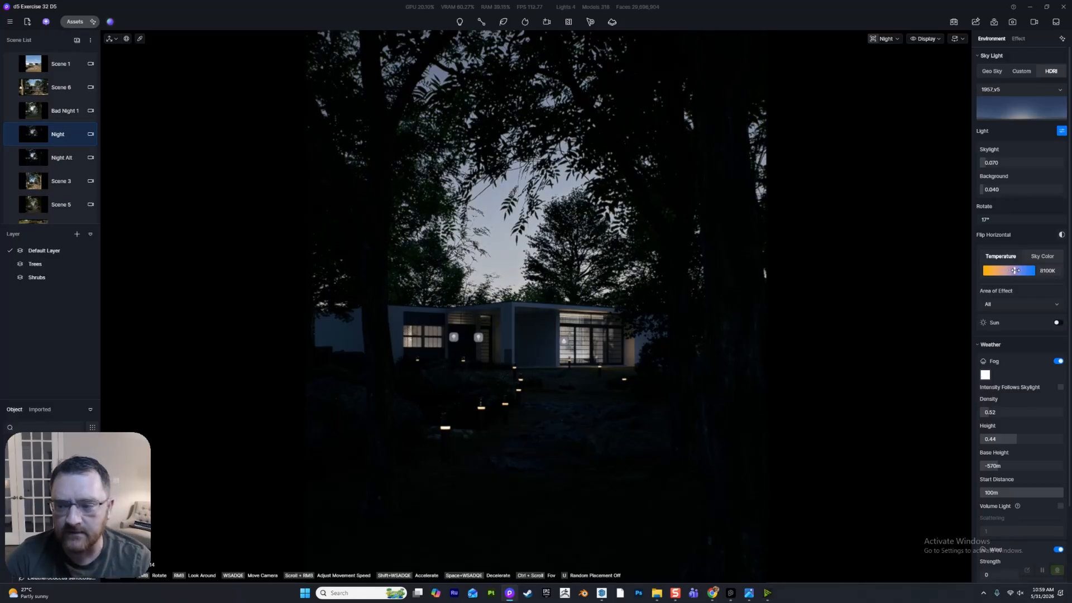
drag(1015, 270, 1013, 271)
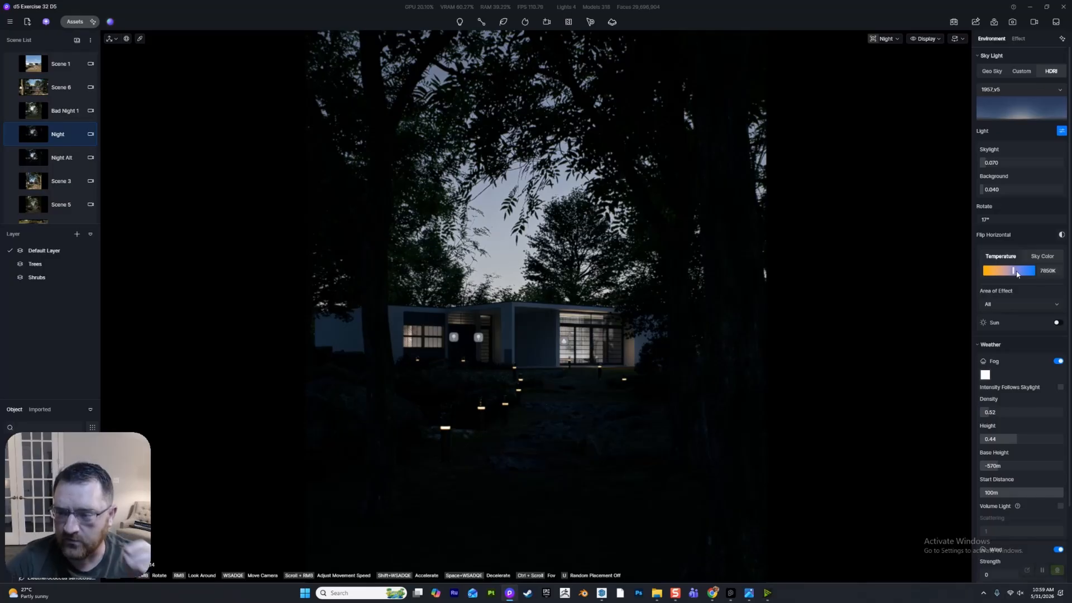
- Try adding the sun with a custom direction and a lowered altitude, and turn the sun off again
click(1056, 325)
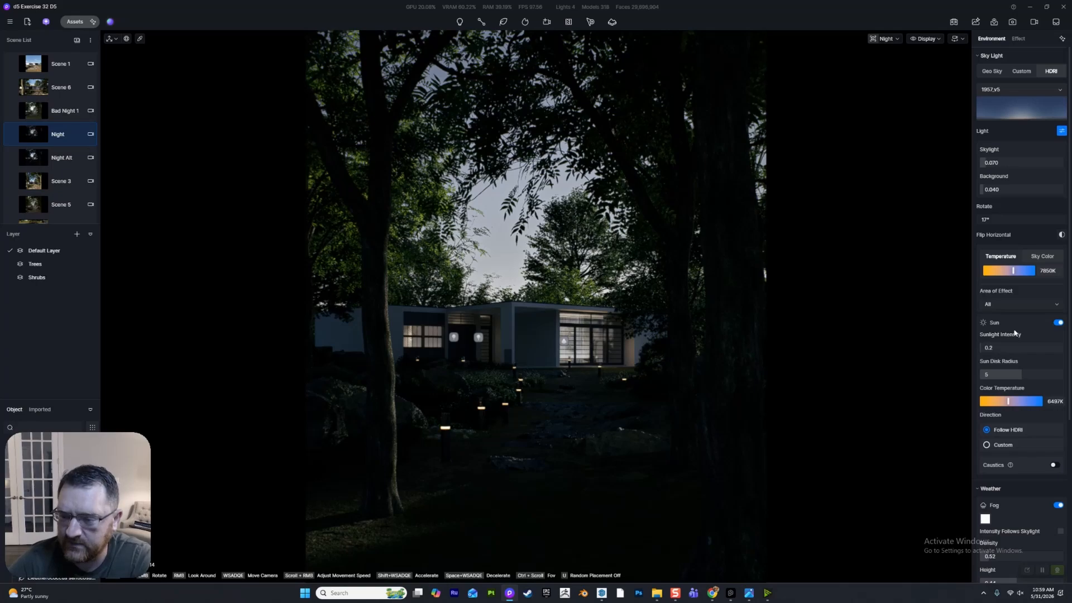
click(1029, 444)
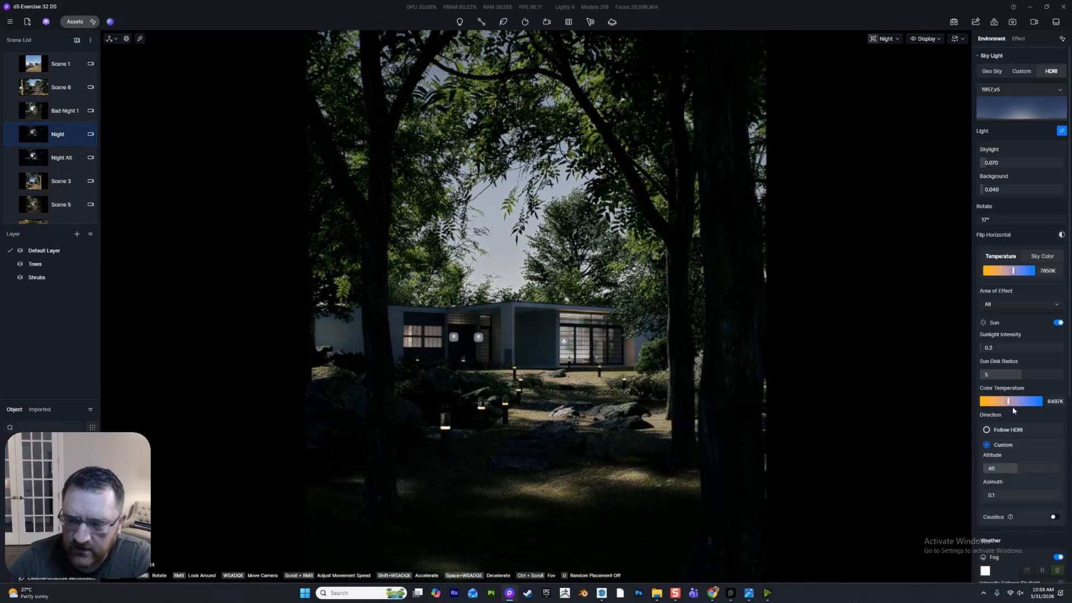
drag(1005, 468, 980, 460)
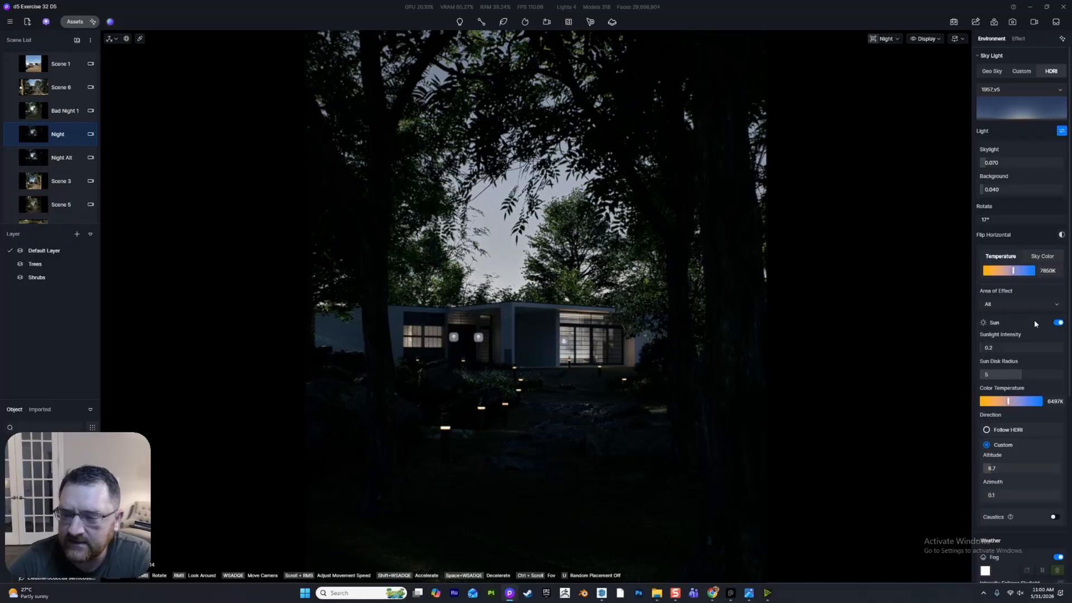
click(1058, 322)
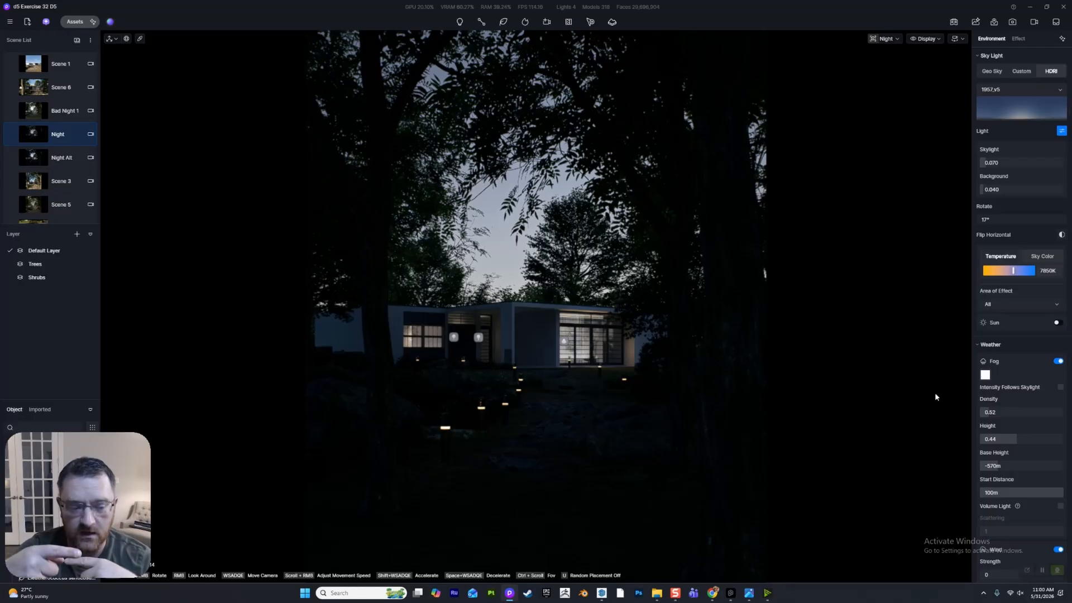
- Test the fog with a 0 m start distance and a density of 5, restoring 100 m and a low density
drag(1050, 492, 932, 496)
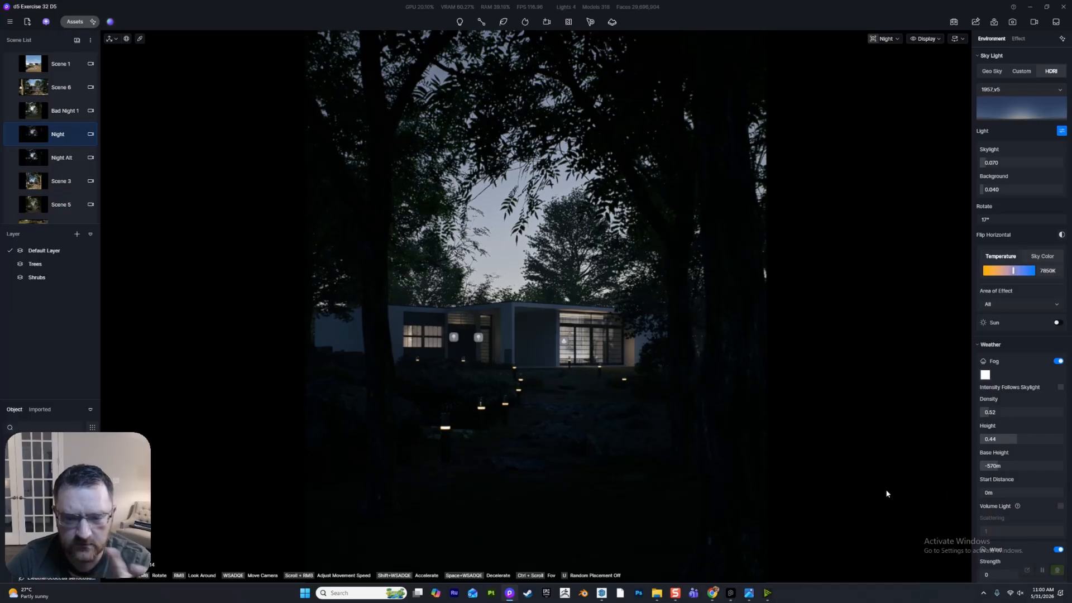
drag(983, 492, 1064, 493)
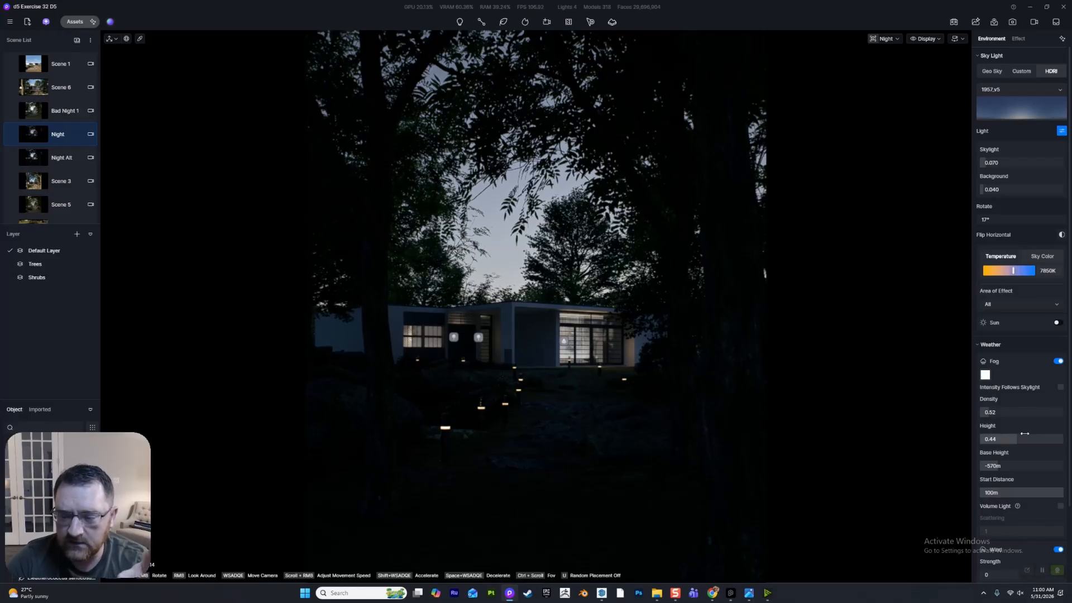
click(999, 413)
text(5)
key(Return)
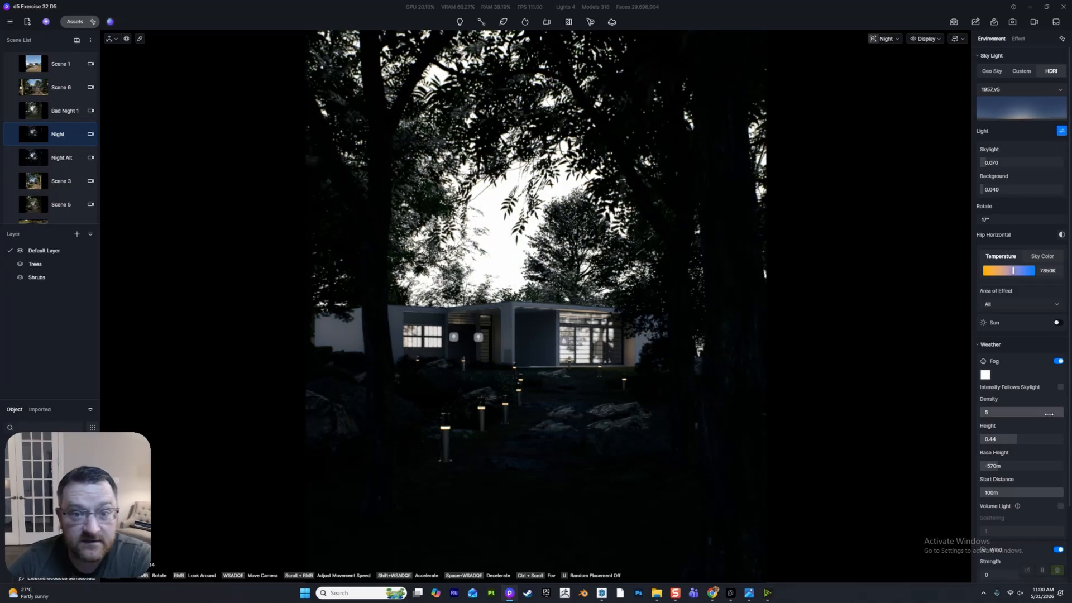
drag(1049, 413, 973, 415)
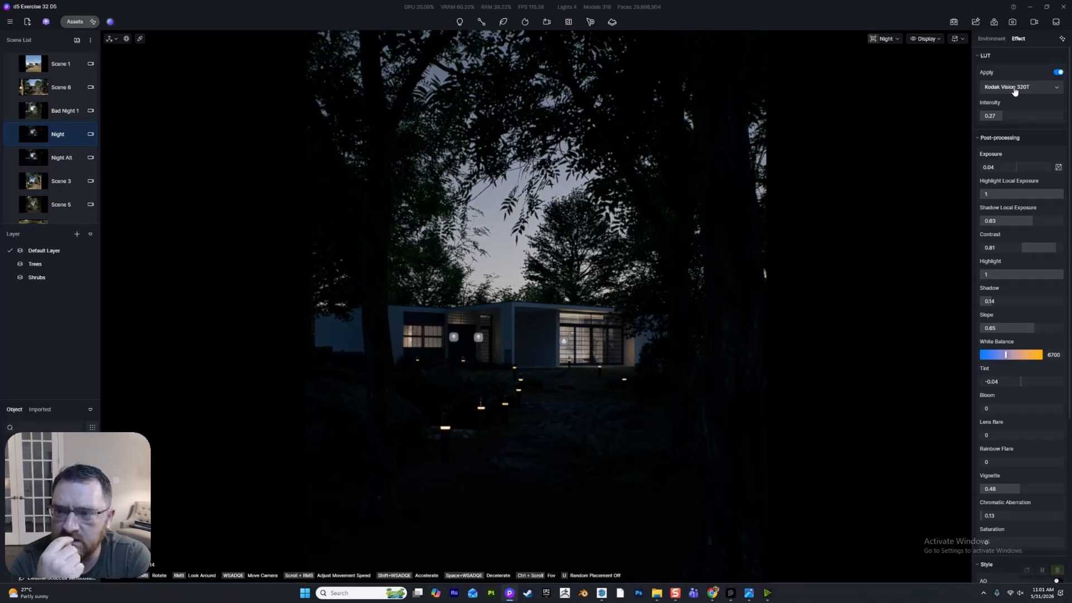
- Compare several LUT intensities for Kodak Vision 320T, set the intensity to 0.49, and update the saved Night scene
mouse_move(1020, 115)
mouse_down()
mouse_move(1069, 115)
mouse_move(925, 118)
mouse_move(1022, 118)
mouse_move(991, 131)
mouse_move(1004, 128)
mouse_up()
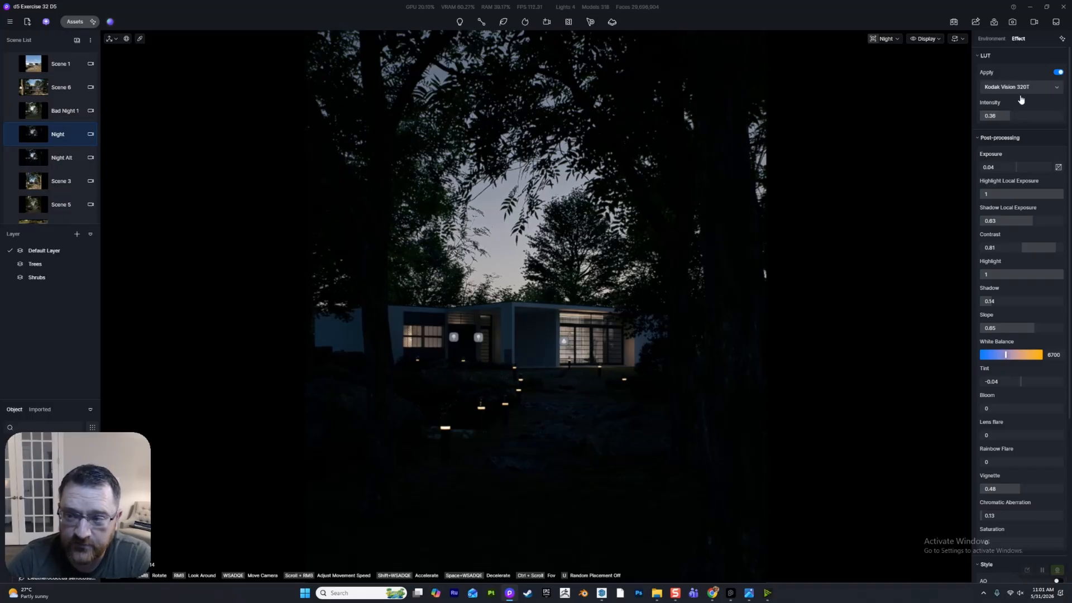
mouse_move(1002, 117)
mouse_down()
mouse_move(1063, 117)
mouse_move(1017, 116)
mouse_up()
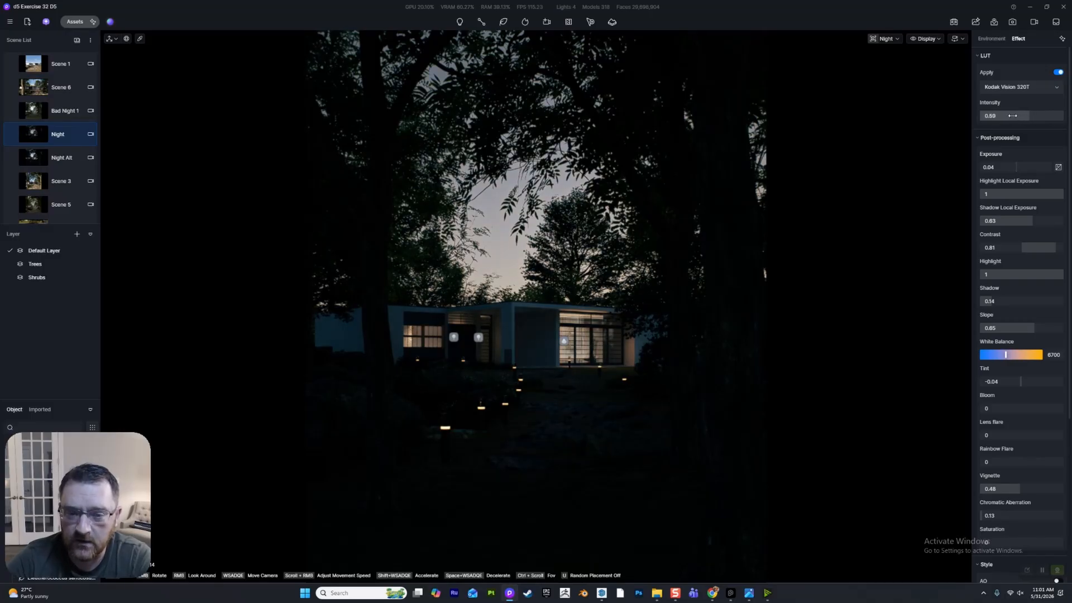
drag(1012, 116, 1009, 116)
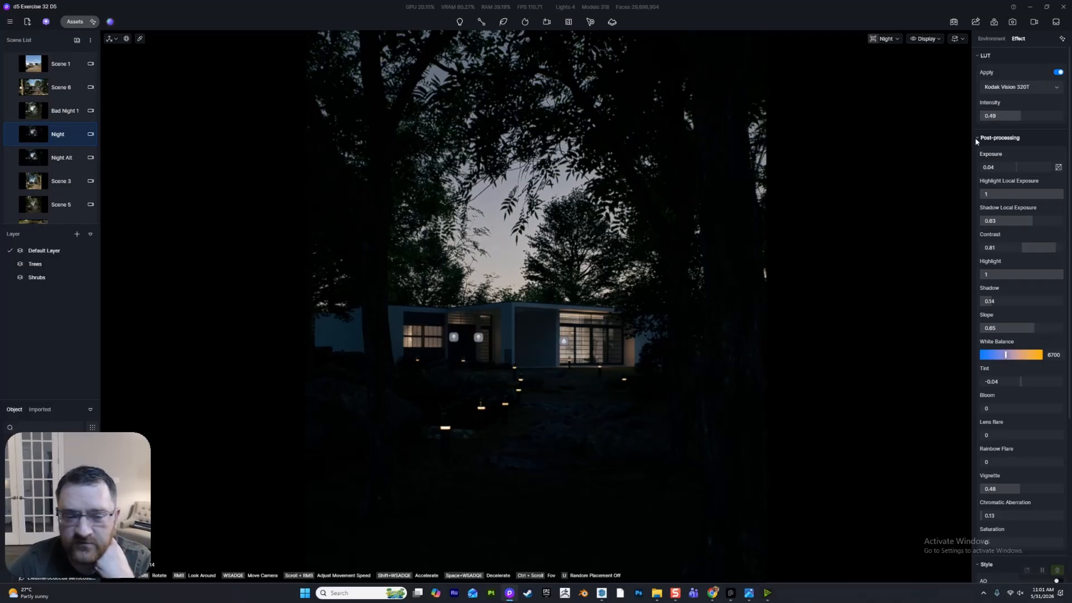
click(12, 137)
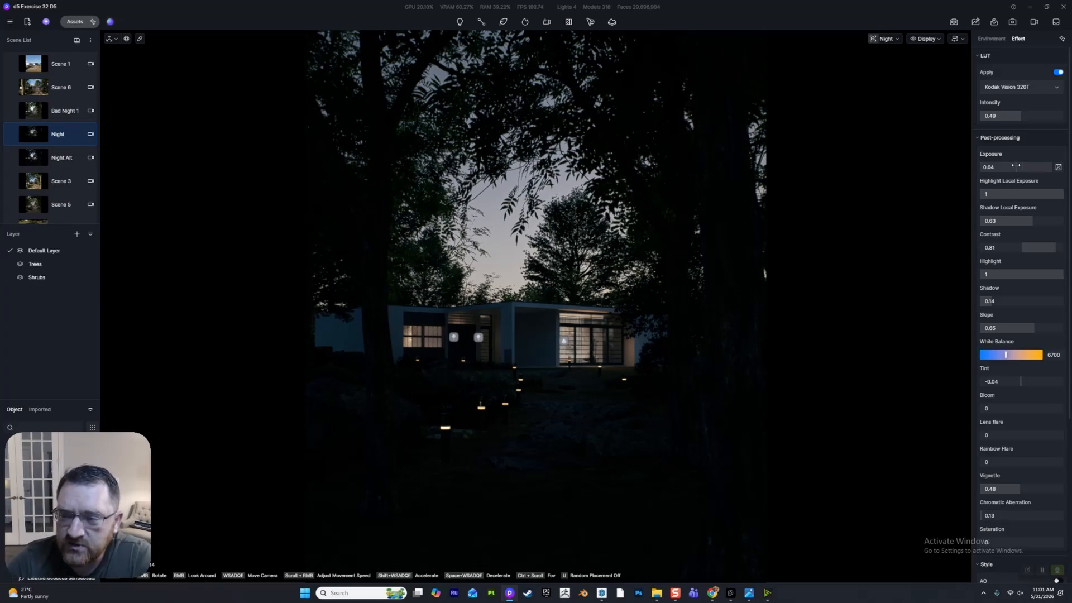
- Test an exposure of 0.2 and a shadow local exposure of 0, and set them to 0.11 and 0.59
drag(1017, 166, 1018, 166)
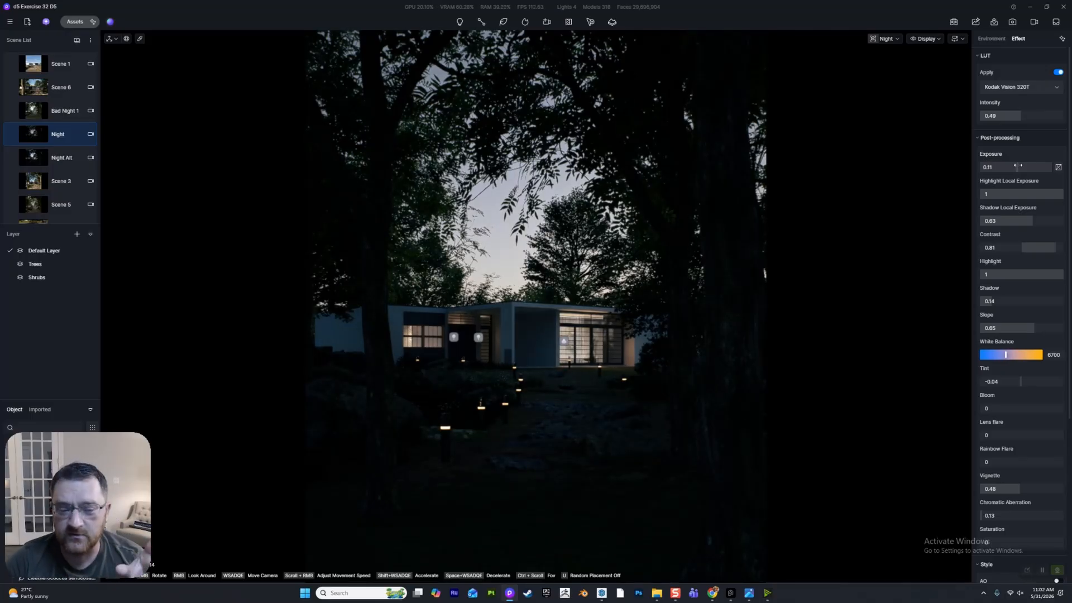
drag(1017, 165, 1020, 166)
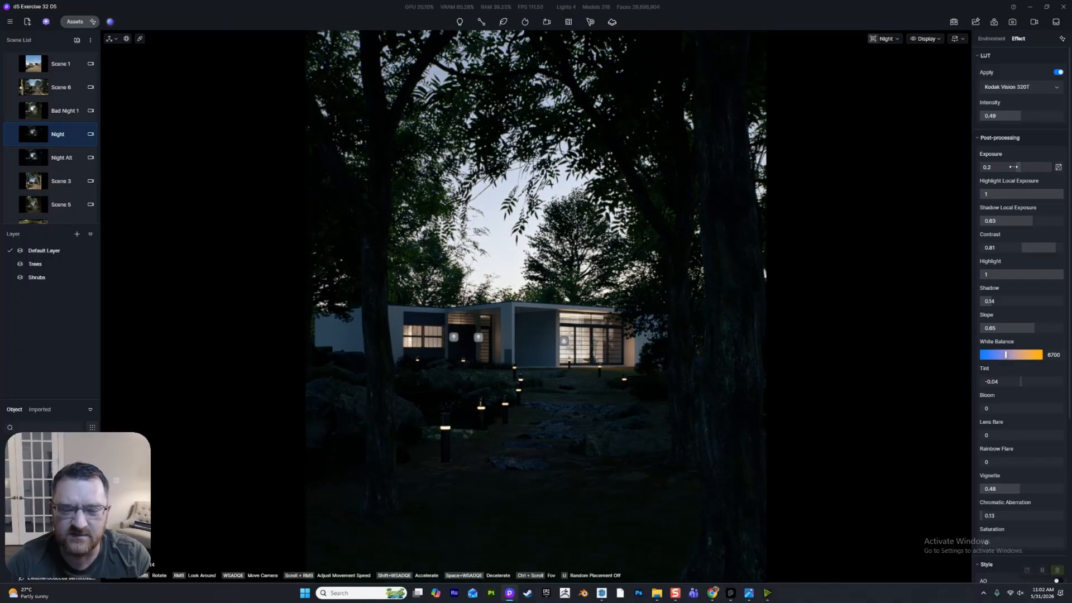
drag(1012, 167, 1010, 167)
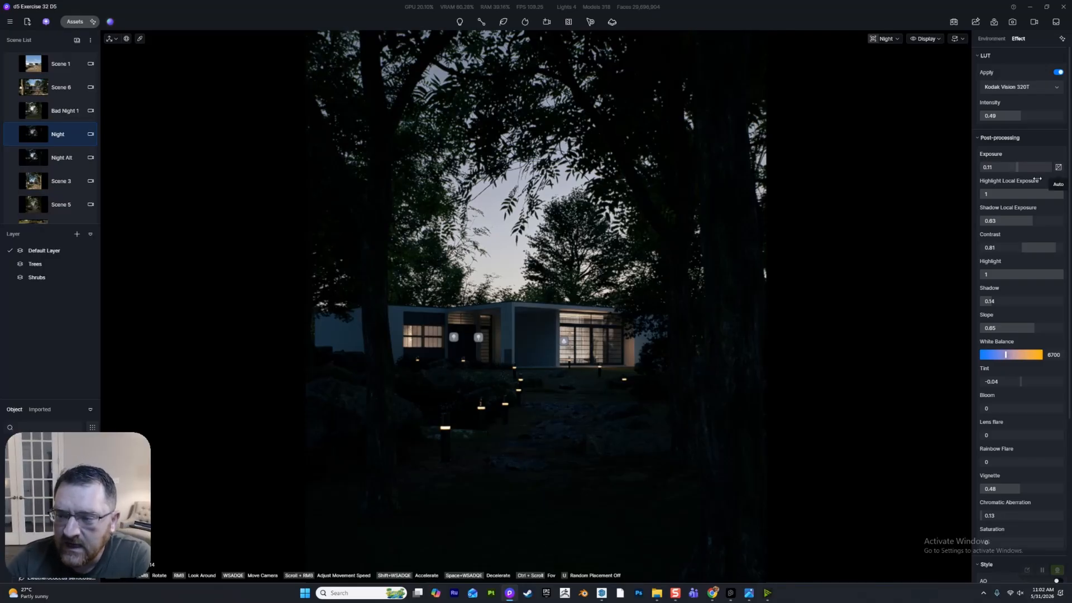
drag(1012, 194, 790, 219)
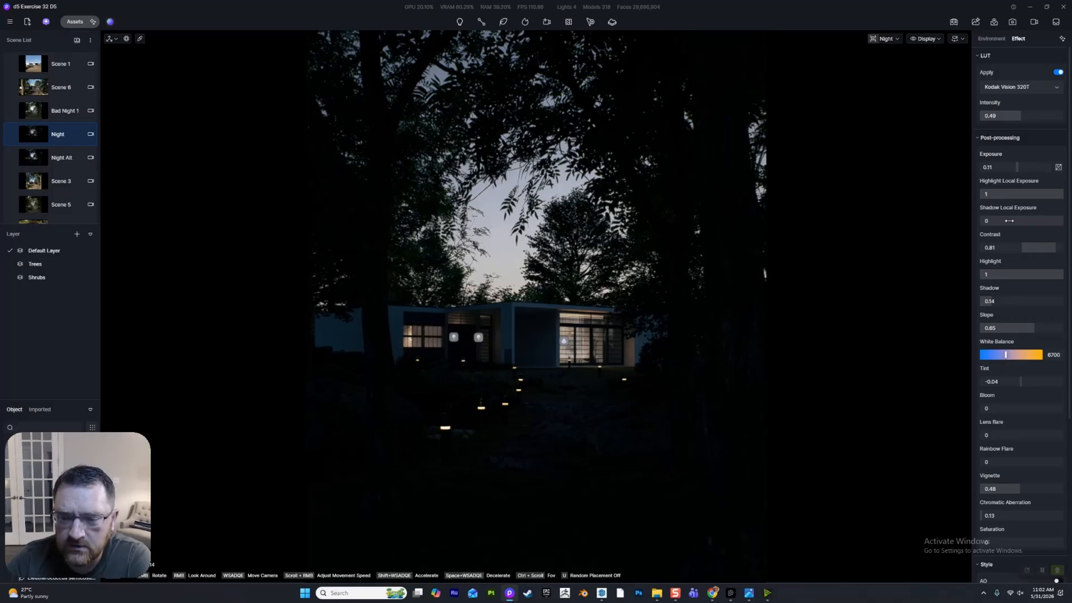
drag(1007, 220, 1029, 225)
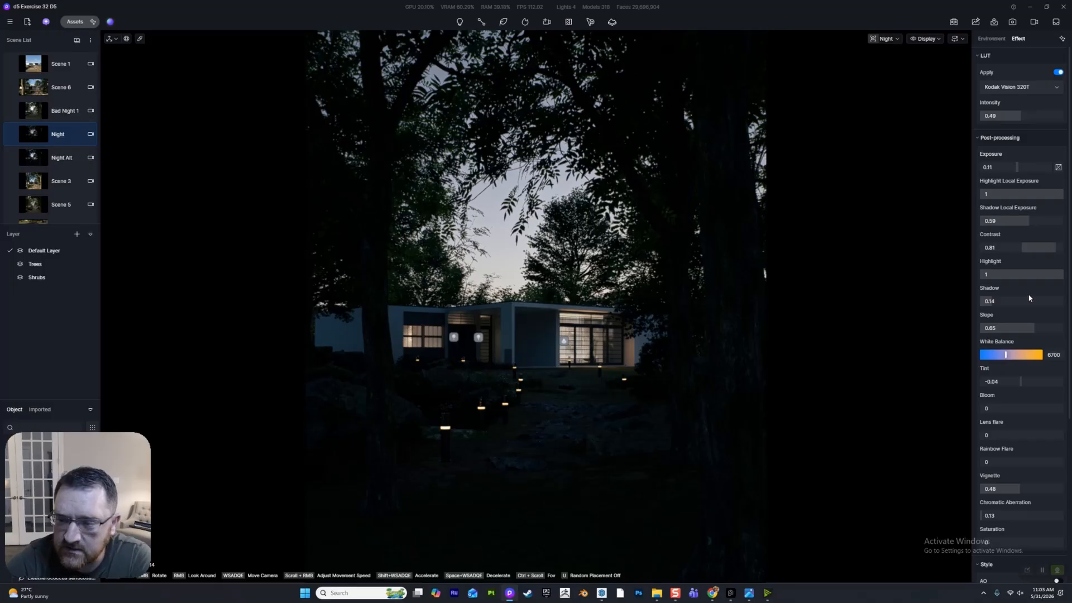
- Compare contrast and shadow with their defaults, and set contrast to 0.82, shadow to 0.2 and slope to 0.64
drag(1045, 245, 1040, 247)
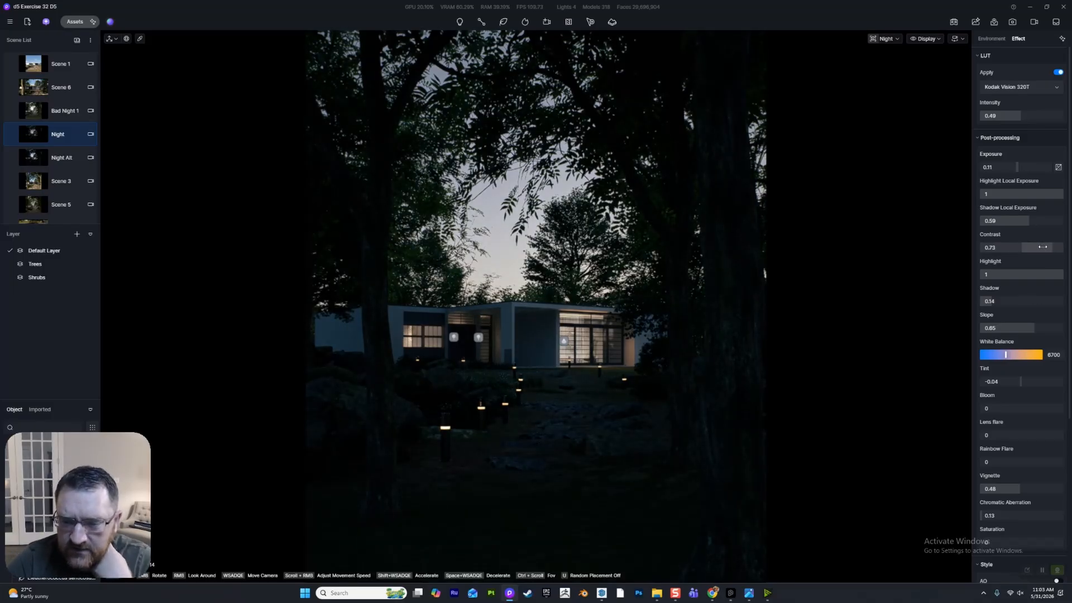
drag(1046, 247, 1045, 251)
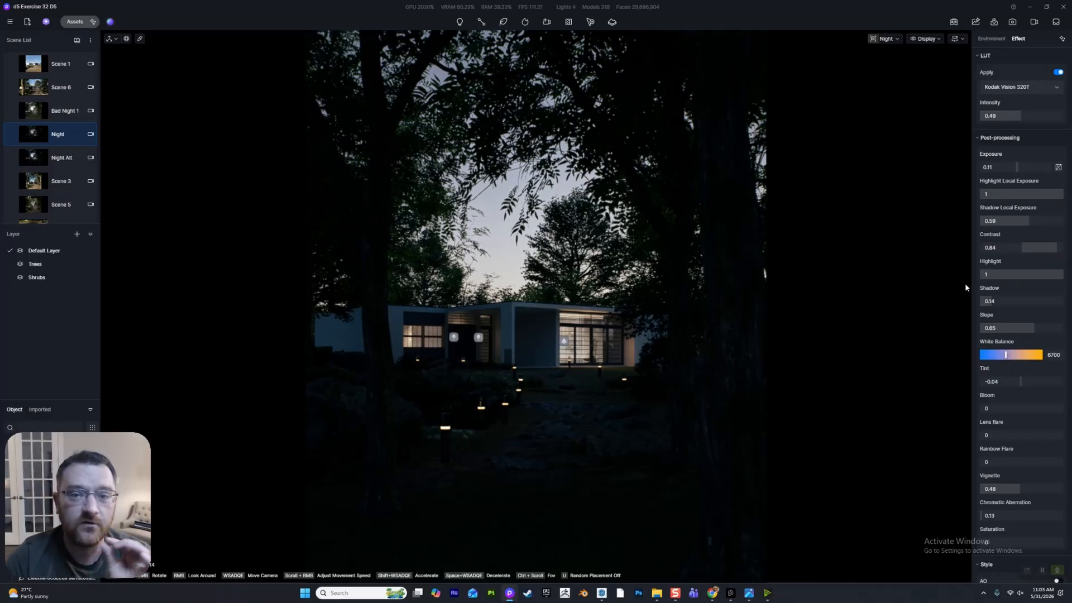
double_click(1020, 250)
double_click(1006, 302)
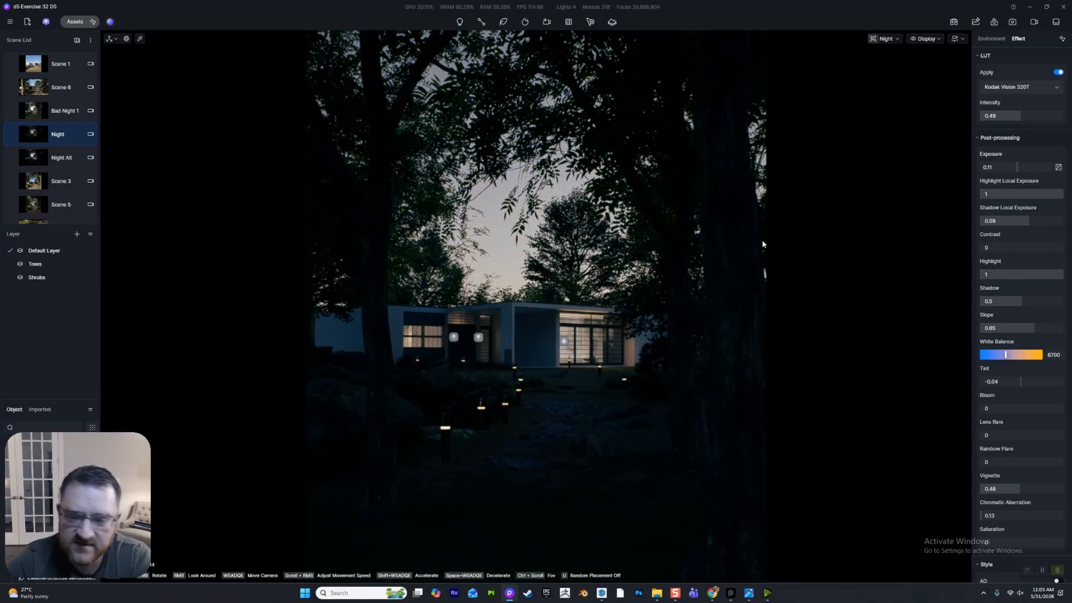
drag(994, 248, 1021, 249)
drag(1005, 302, 983, 302)
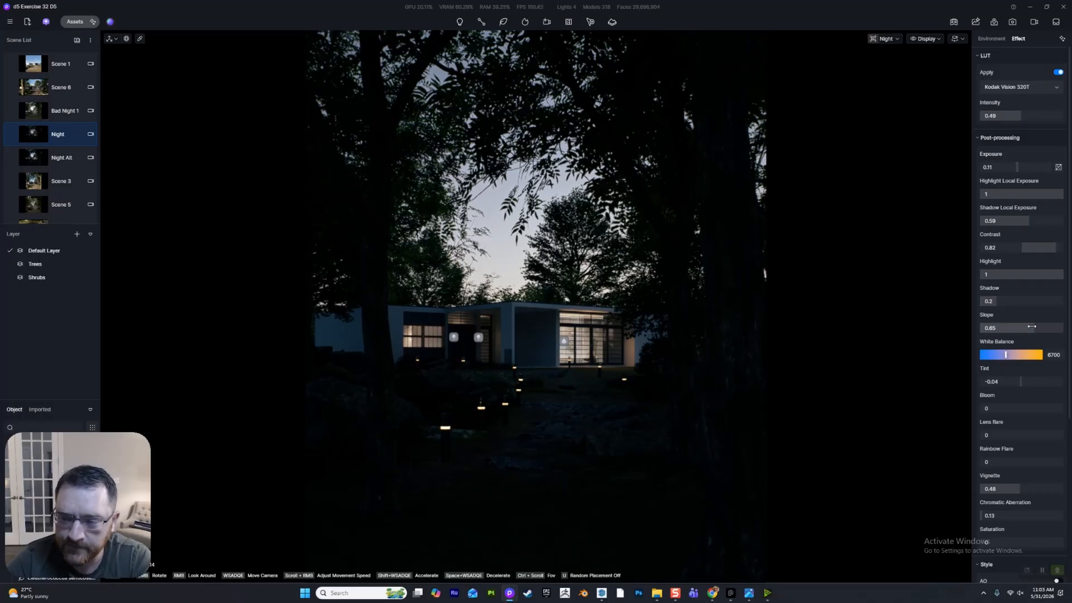
drag(1033, 328, 1030, 328)
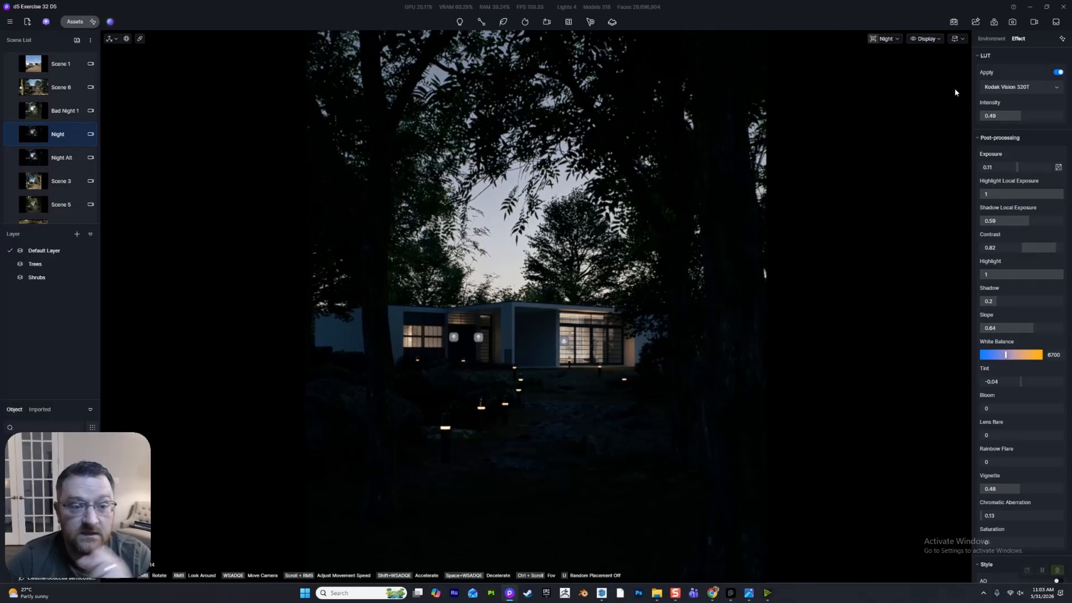
- Run a render preview of the Night scene and compare the Precise real-time quality with Smooth
click(925, 39)
click(918, 145)
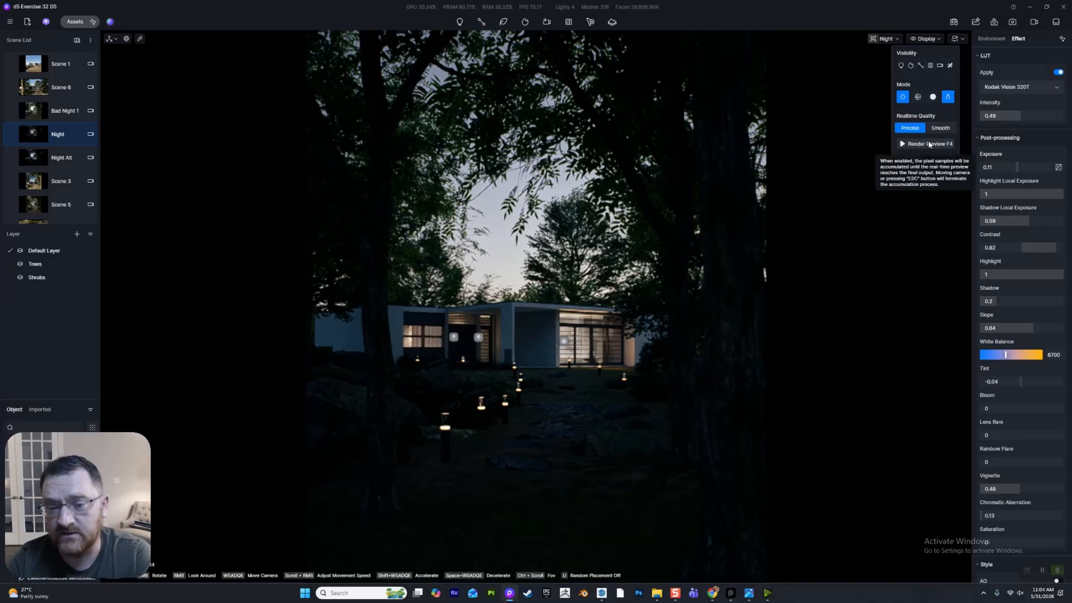
click(929, 144)
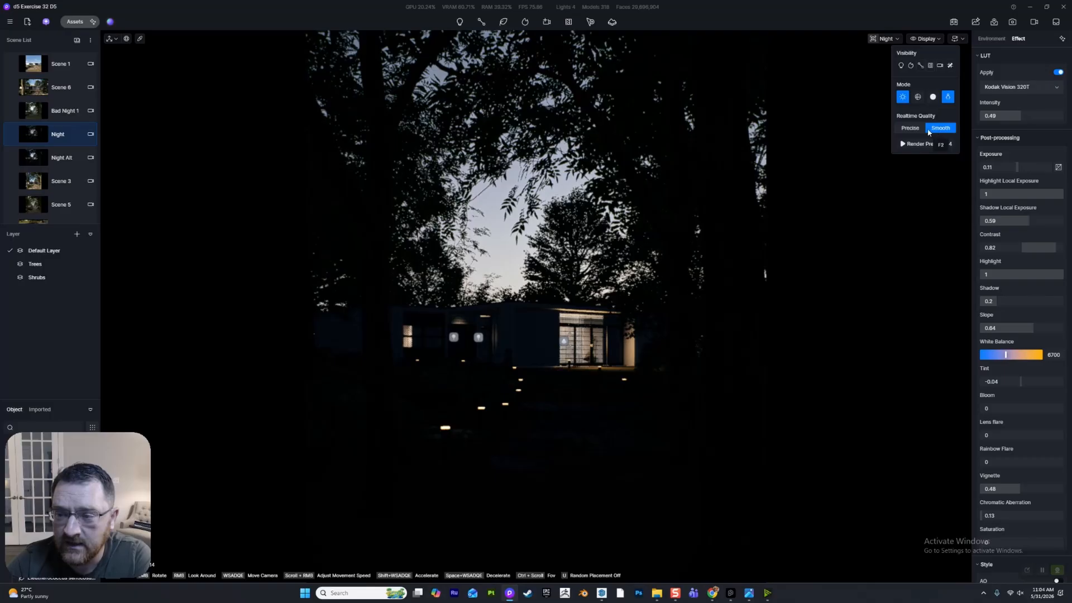
click(920, 144)
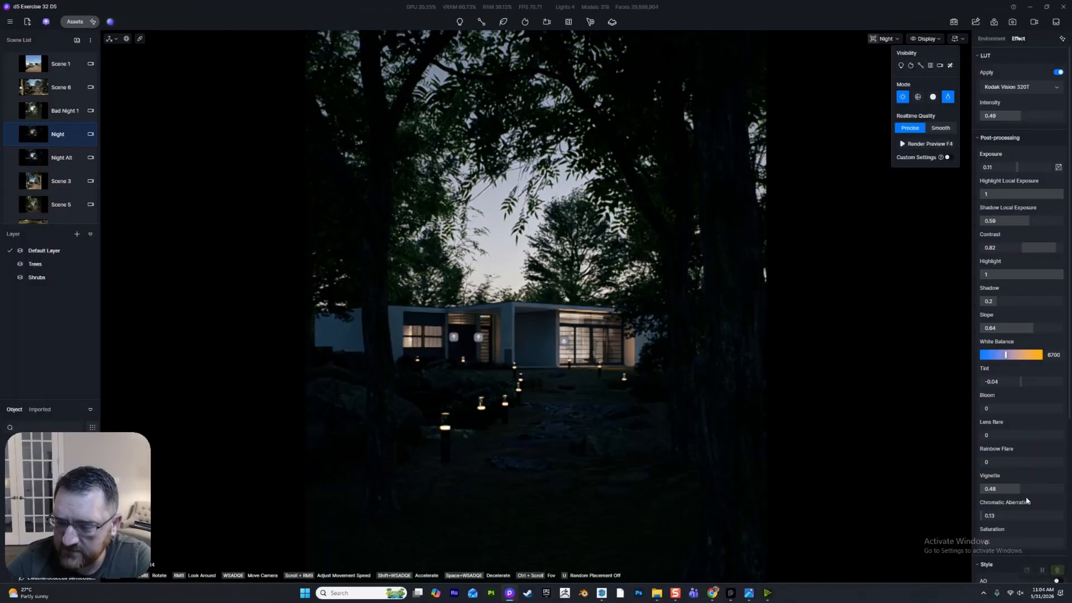
- Set the vignette to 0.63, the chromatic aberration to 0 and the saturation to -0.06
drag(1013, 489, 1026, 490)
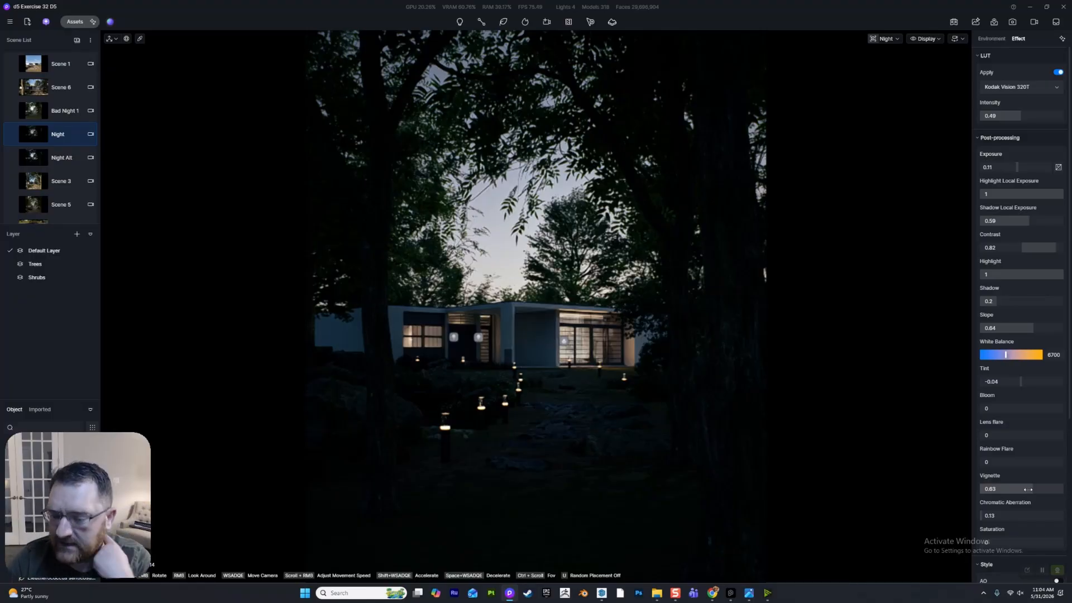
scroll(1027, 489, down, 1)
drag(1021, 465, 1023, 494)
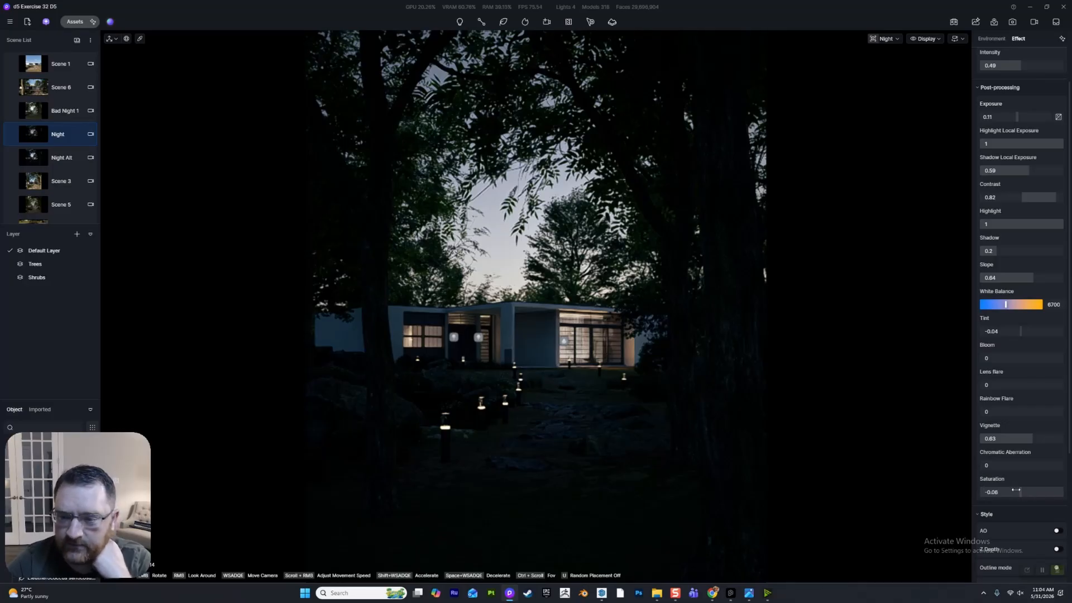
scroll(1016, 386, up, 1)
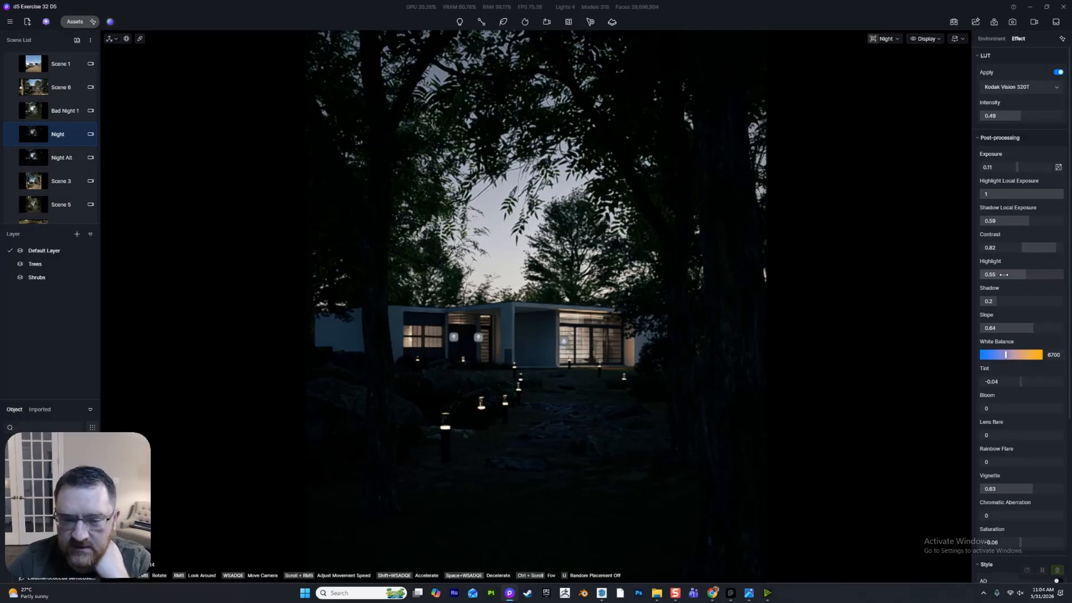
- Reset all the color grading adjustments of the Night scene
scroll(1027, 298, down, 5)
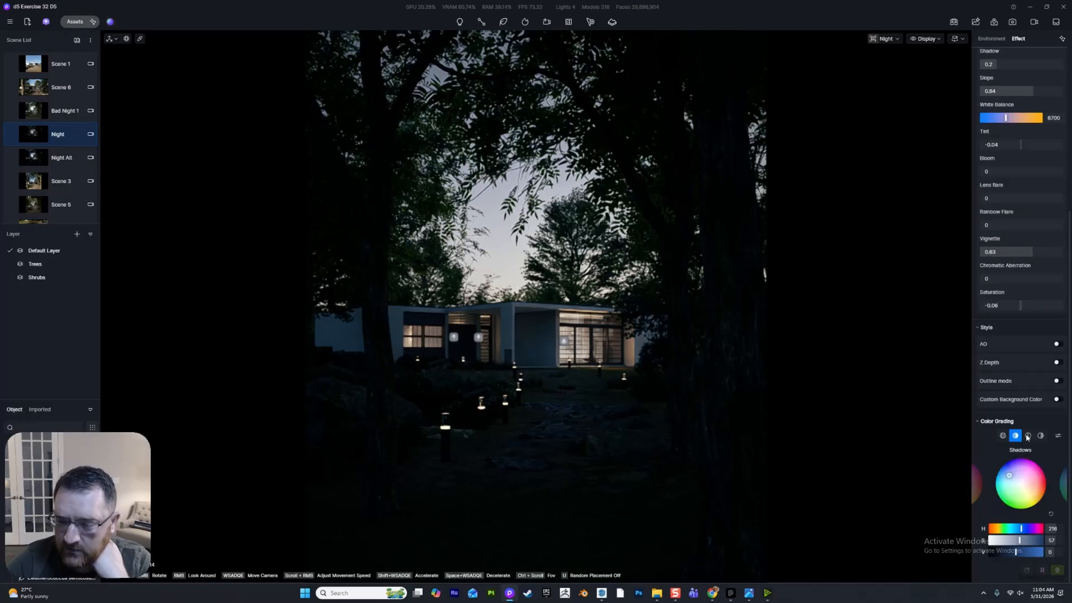
click(1057, 438)
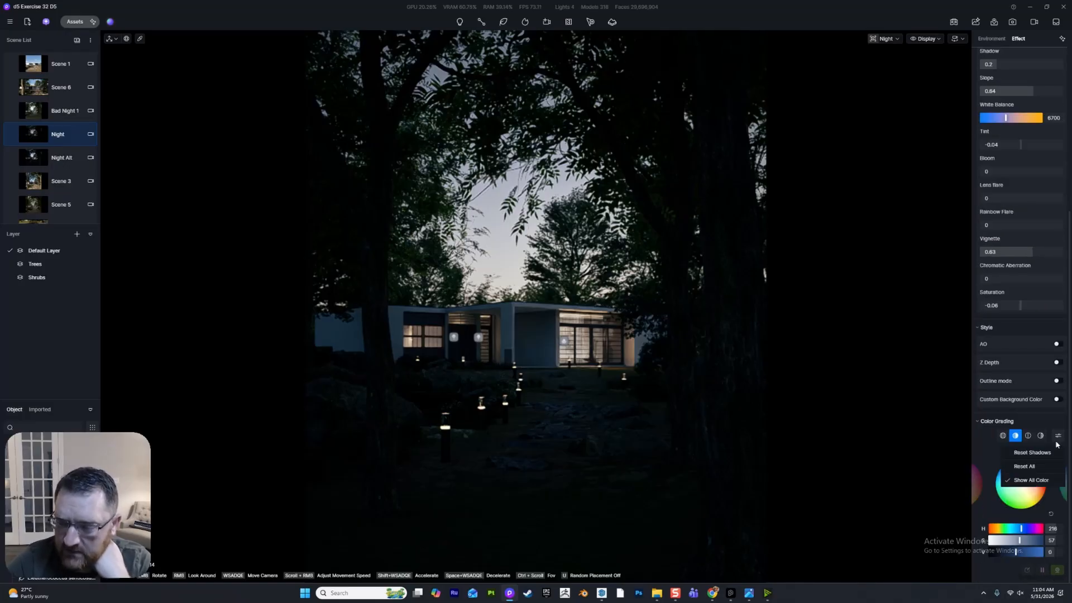
click(1033, 467)
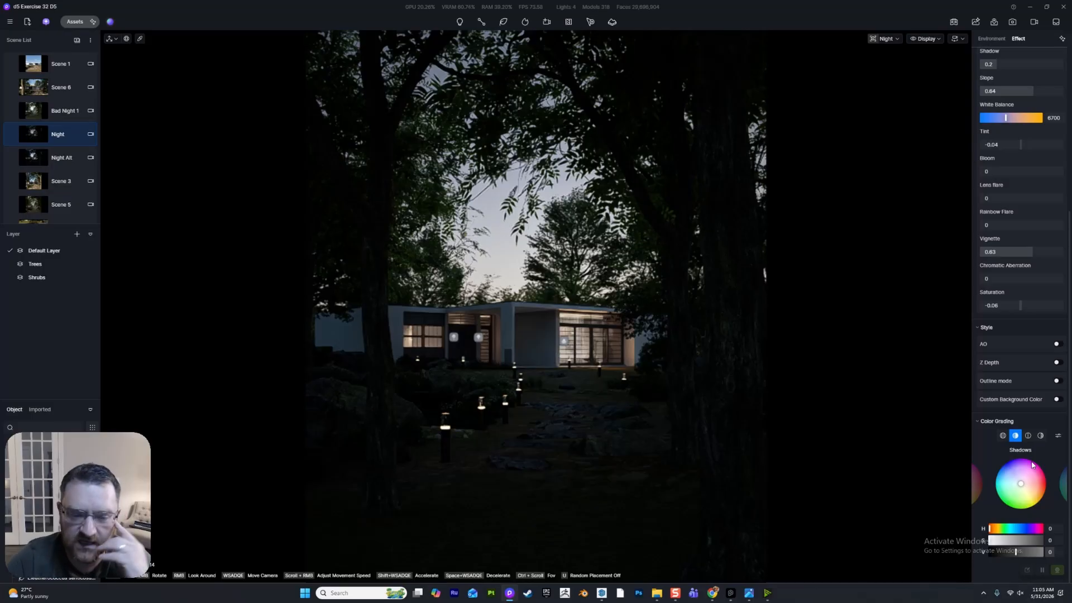
- Tint the color grading's shadows blue with a hue of about 206 and a saturation of 65
click(1013, 481)
mouse_move(1013, 481)
mouse_down()
mouse_move(1003, 468)
mouse_move(1009, 507)
mouse_move(1057, 497)
mouse_move(1032, 506)
mouse_move(1004, 474)
mouse_up()
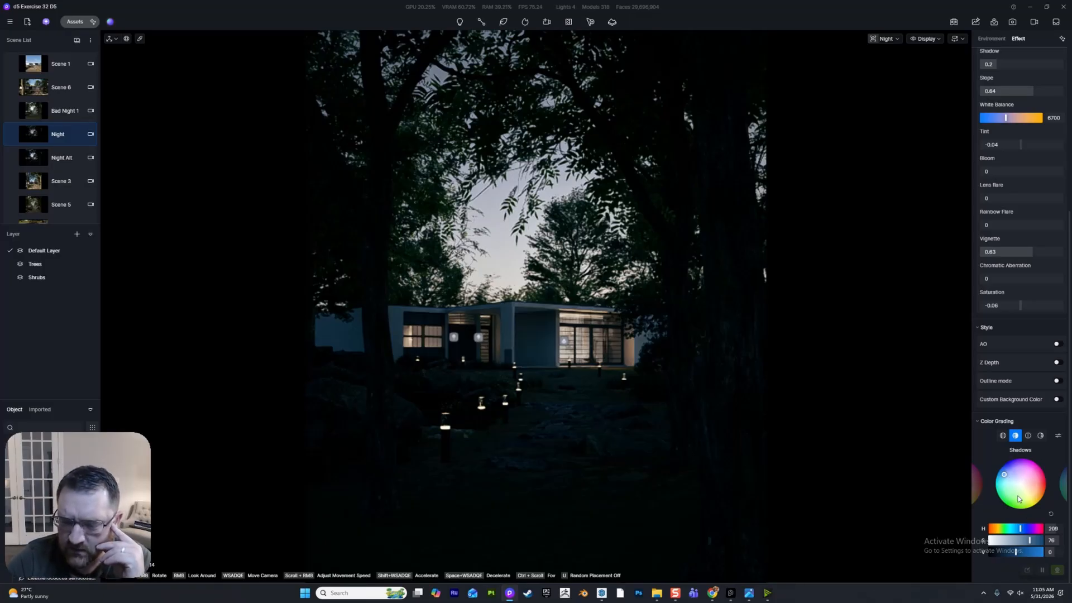
click(1010, 480)
drag(1009, 479, 1006, 478)
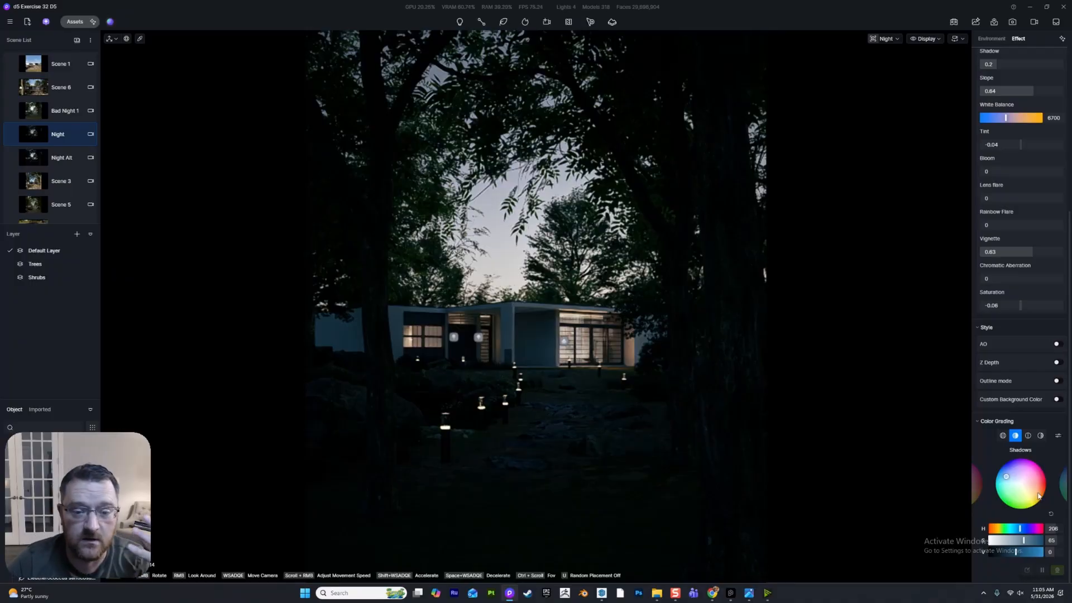
- Try a slight violet tint on the color grading's midtones and undo it
click(1028, 436)
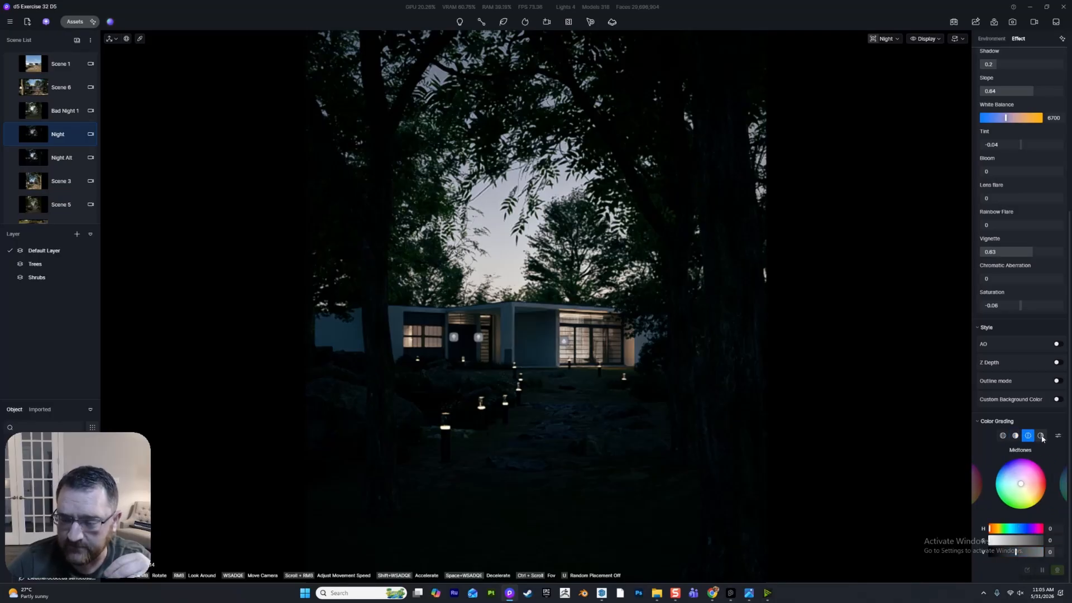
drag(1020, 484, 1020, 480)
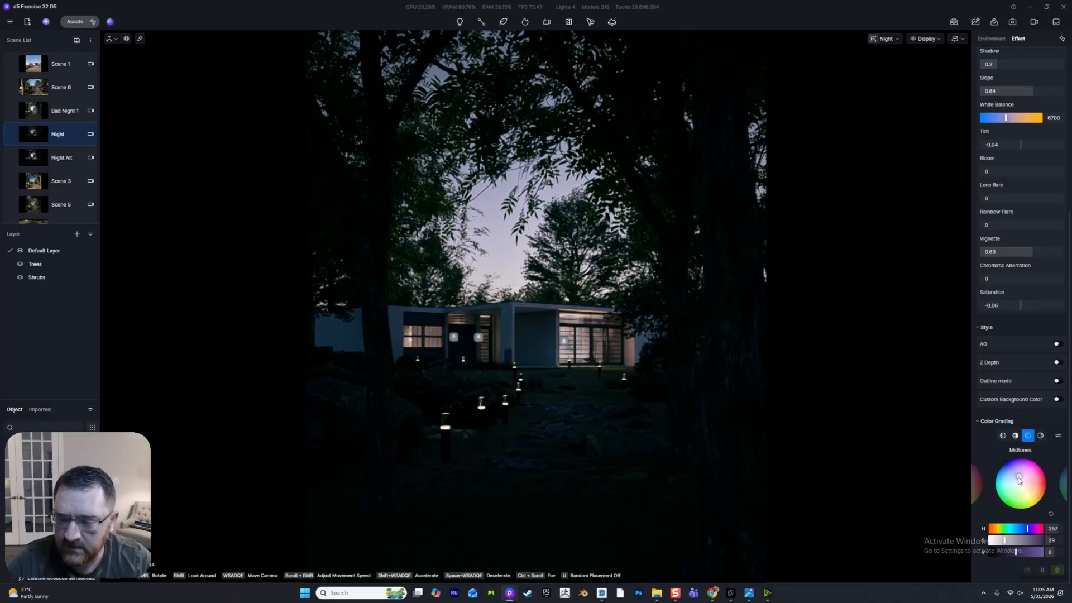
key(ctrl+z)
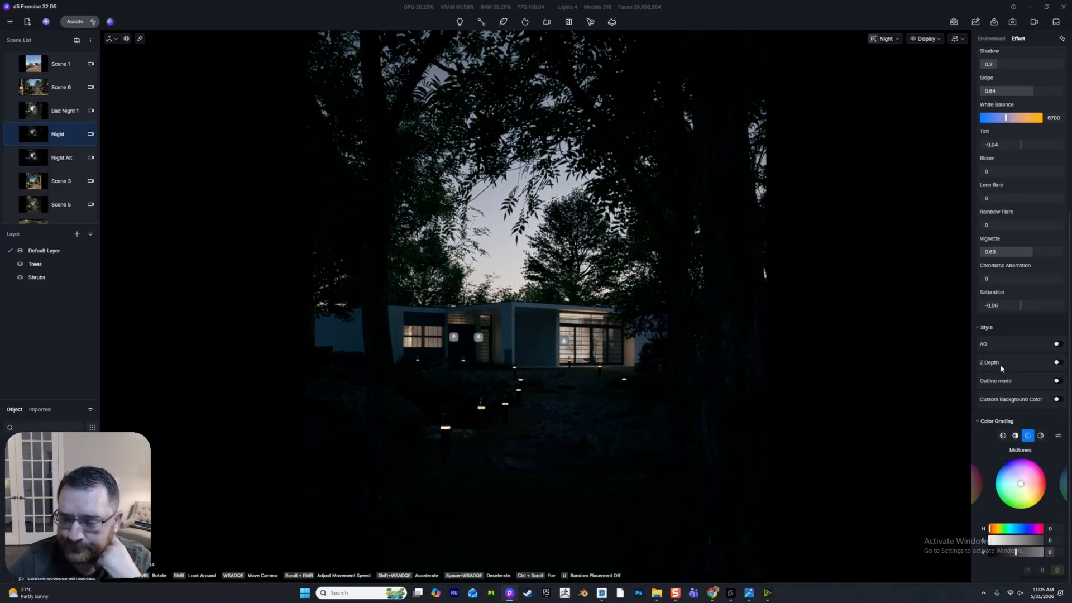
- Switch to the Night Alt scene and run a render preview of it
scroll(999, 343, up, 4)
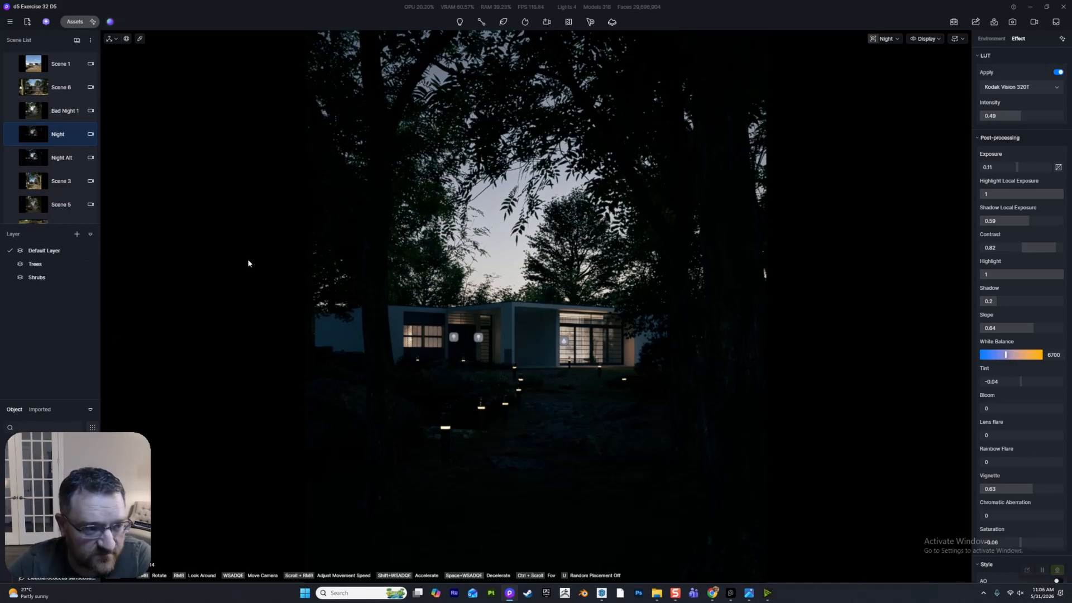
click(36, 160)
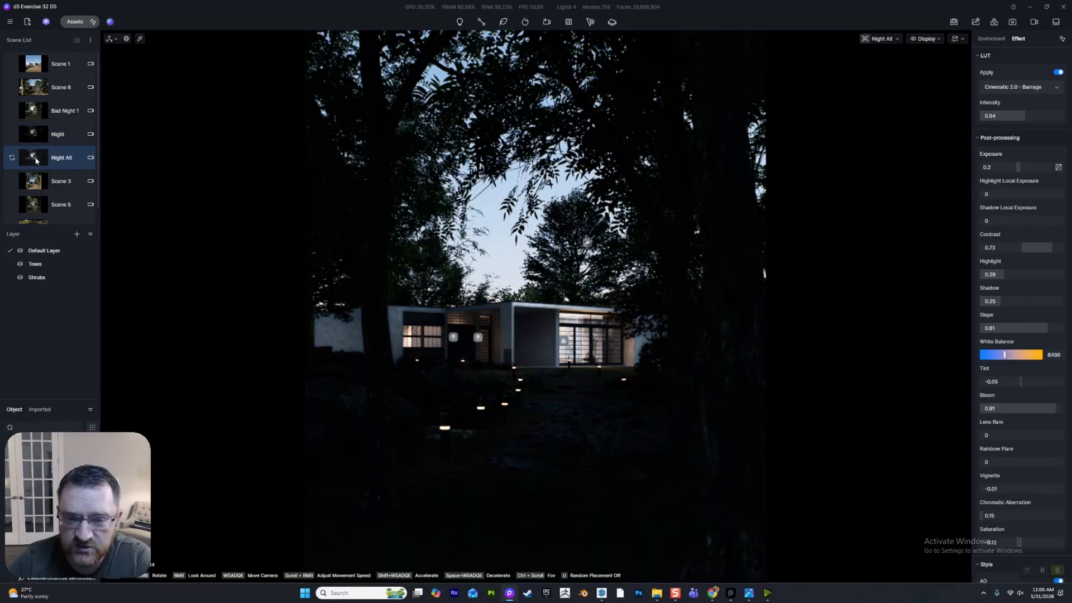
click(924, 38)
click(920, 145)
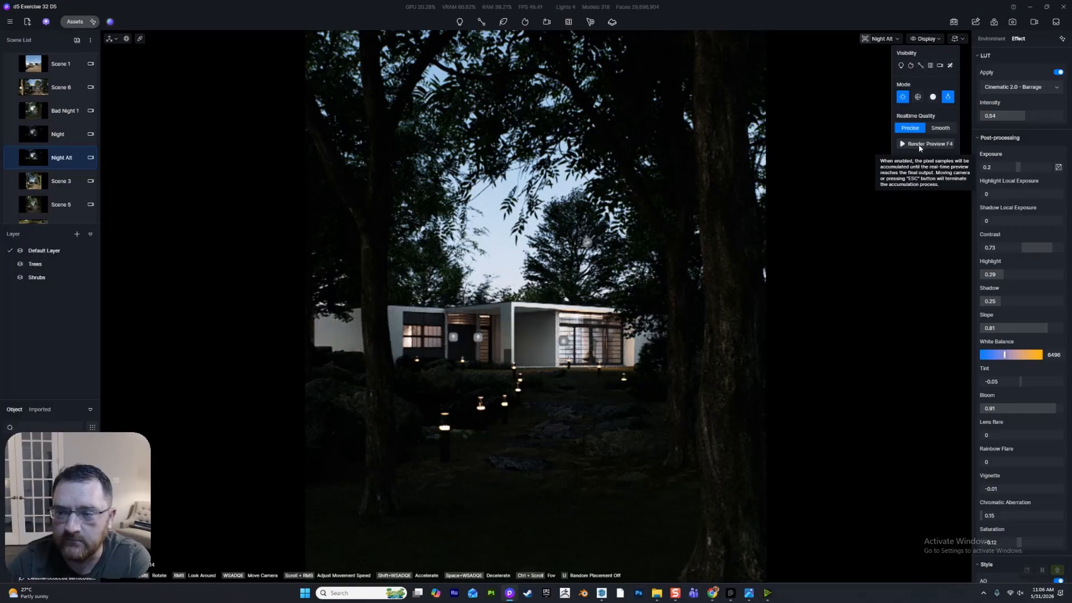
- Split Night Alt's HDRI light into separate skylight and background values, and show the scene's effect settings
click(985, 40)
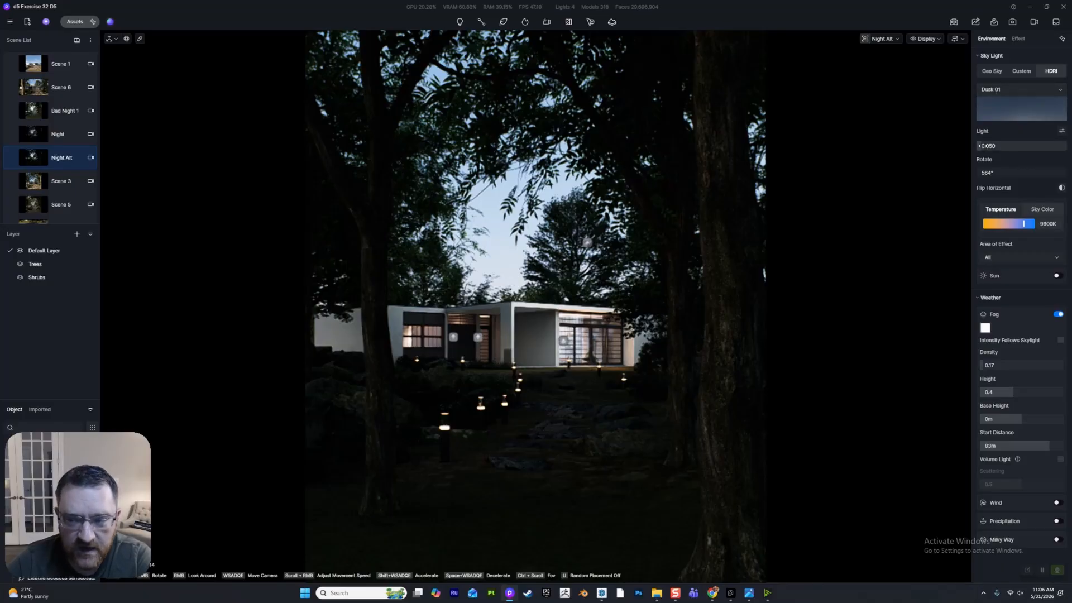
click(1061, 131)
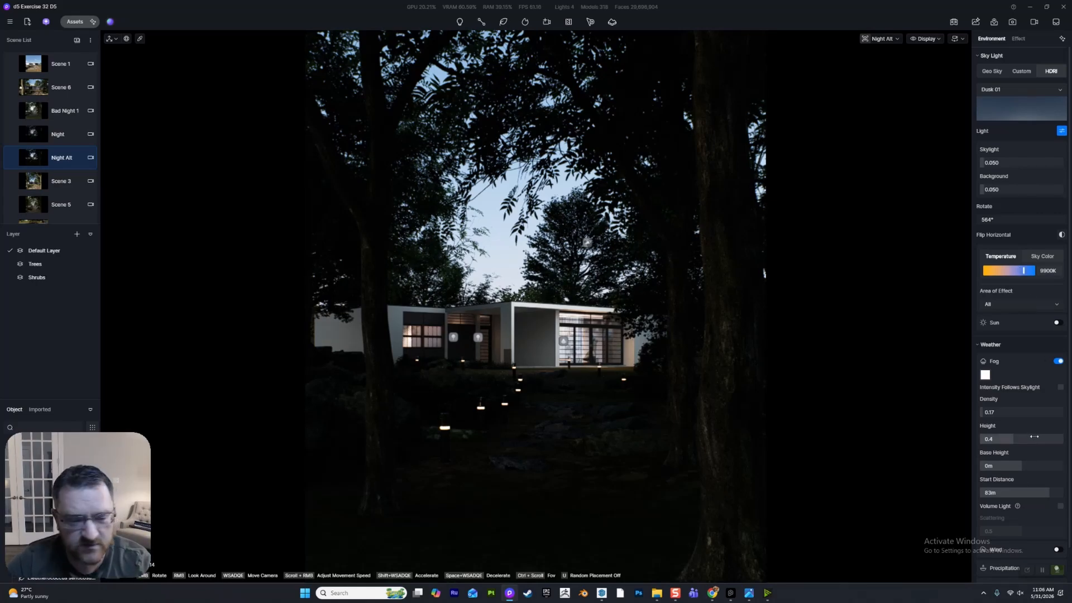
right_click(42, 135)
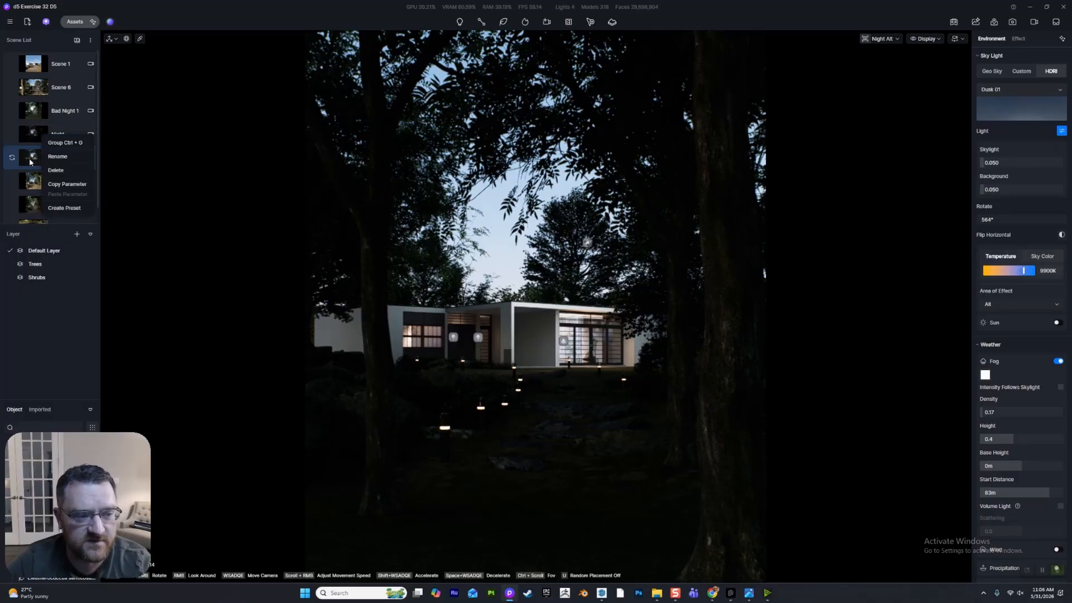
click(1018, 39)
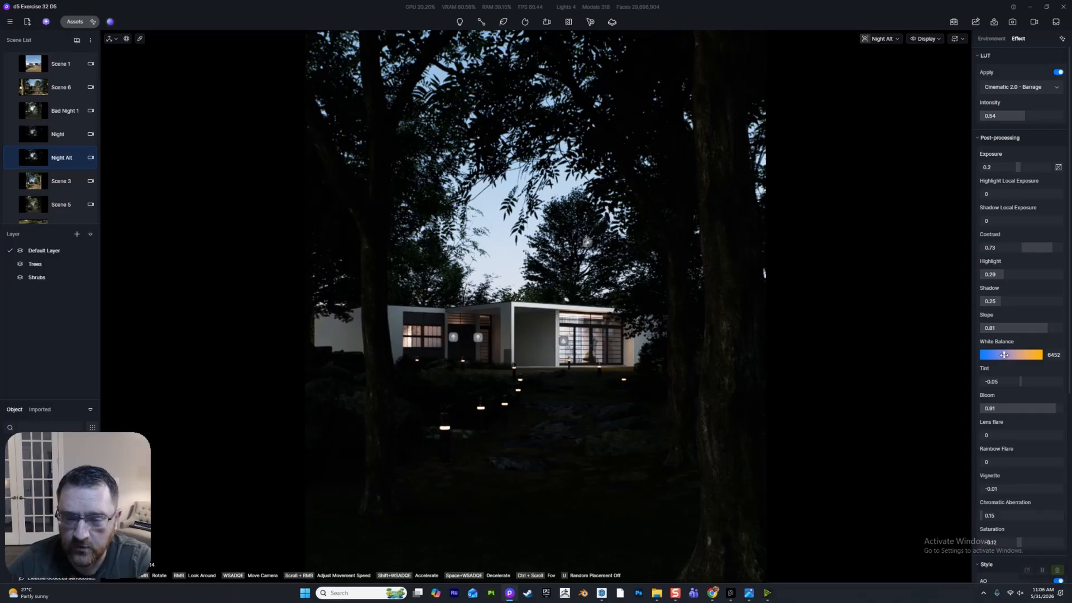
- Review the available custom LUTs, and browse the "LUT Dramatic" packs on Etsy in the web browser
click(1007, 90)
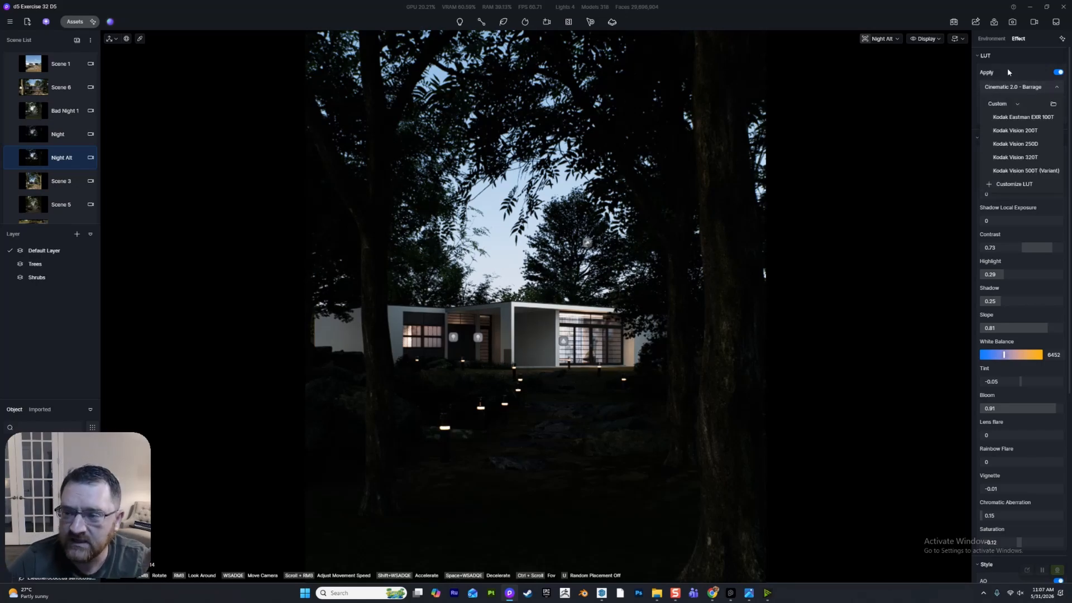
click(1009, 88)
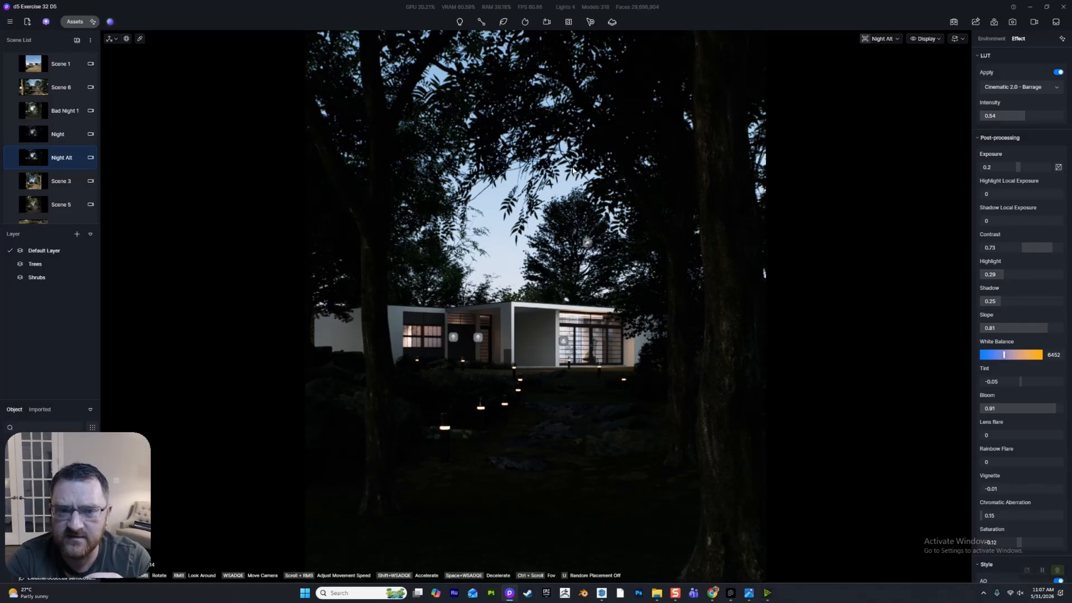
click(710, 592)
click(673, 552)
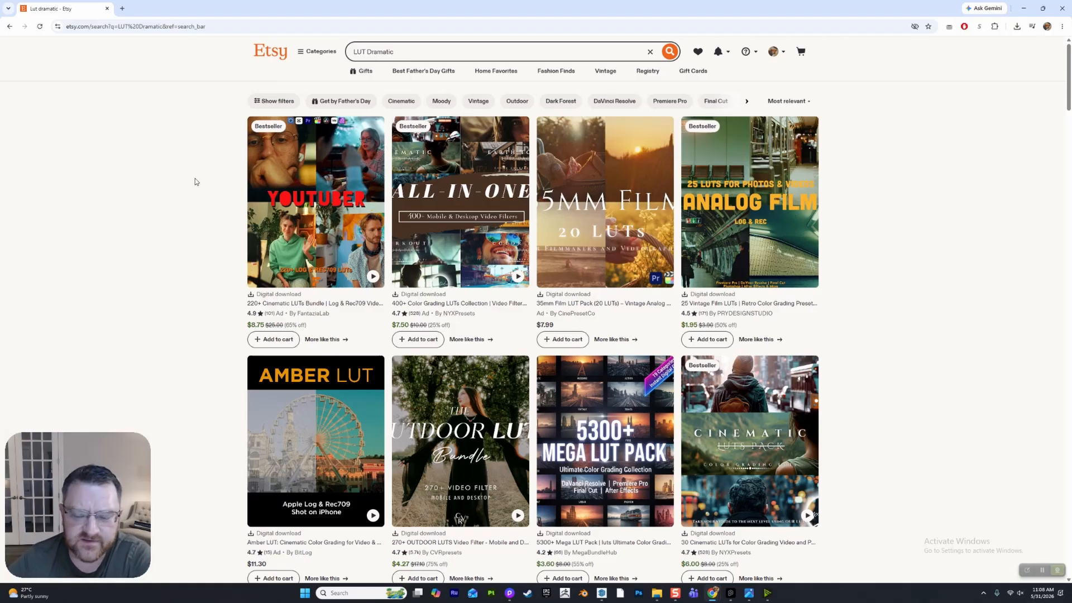
scroll(195, 182, down, 2)
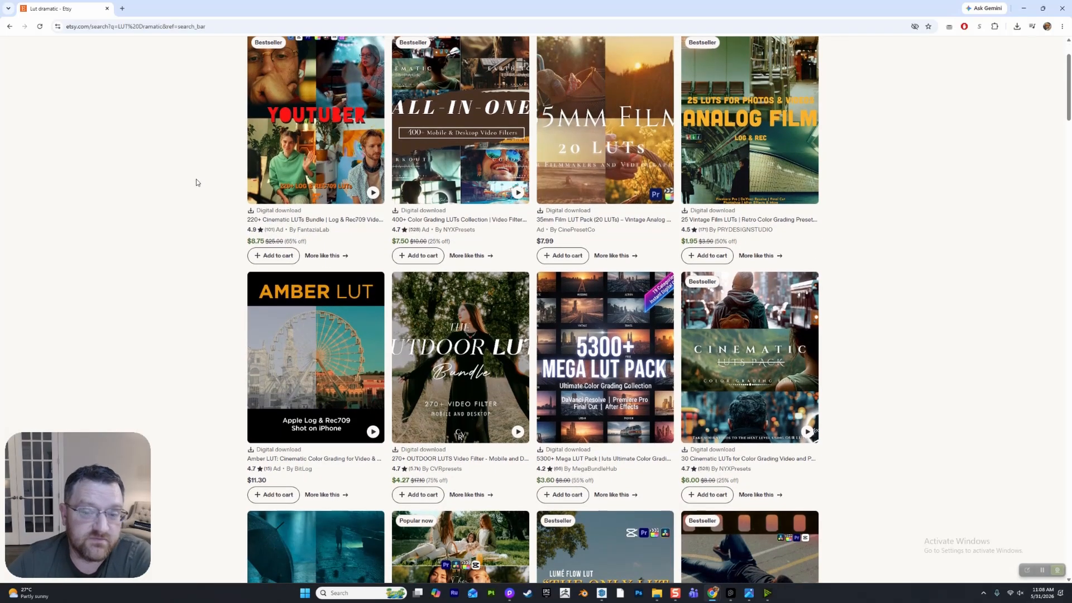
scroll(201, 181, down, 5)
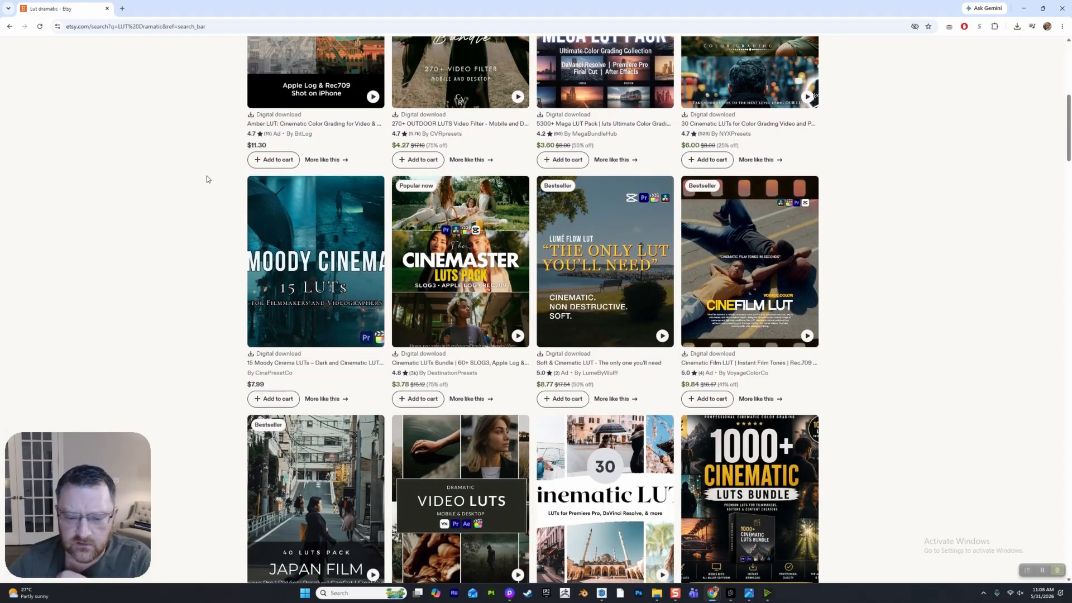
scroll(208, 179, down, 3)
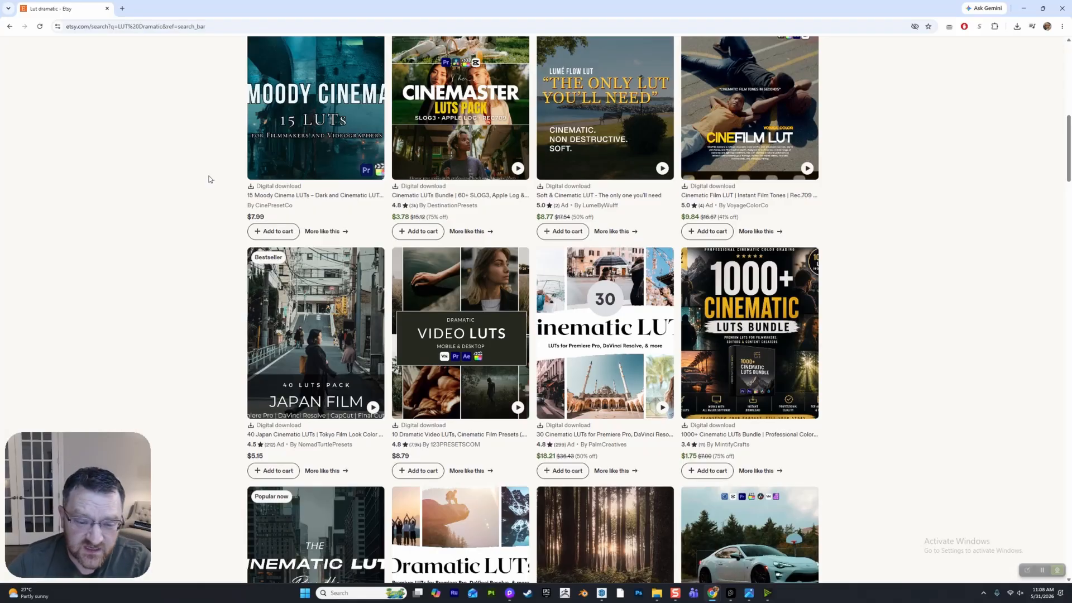
scroll(209, 180, down, 2)
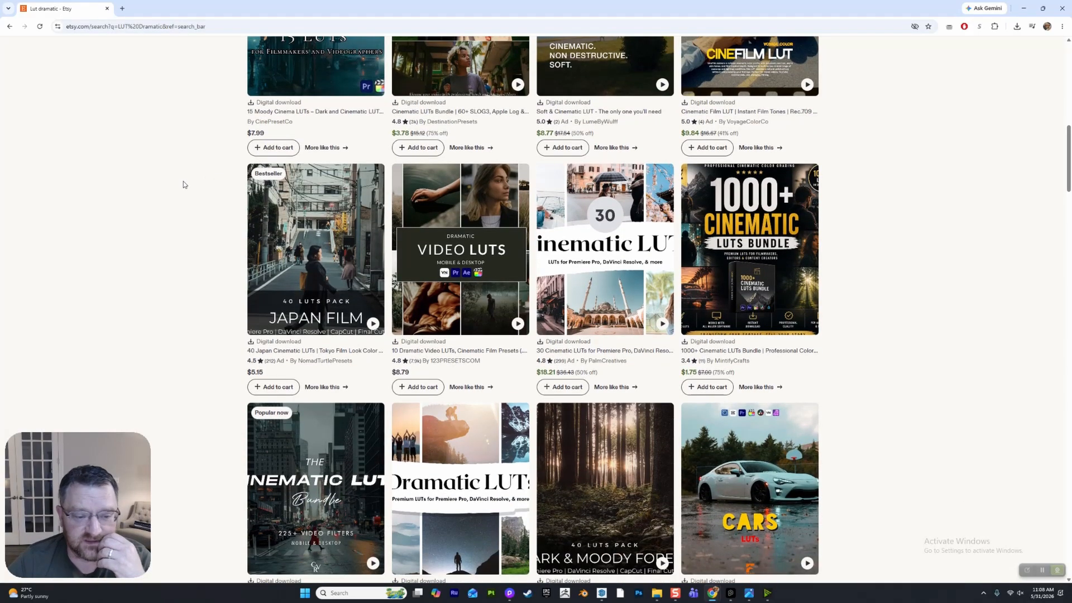
mouse_move(454, 265)
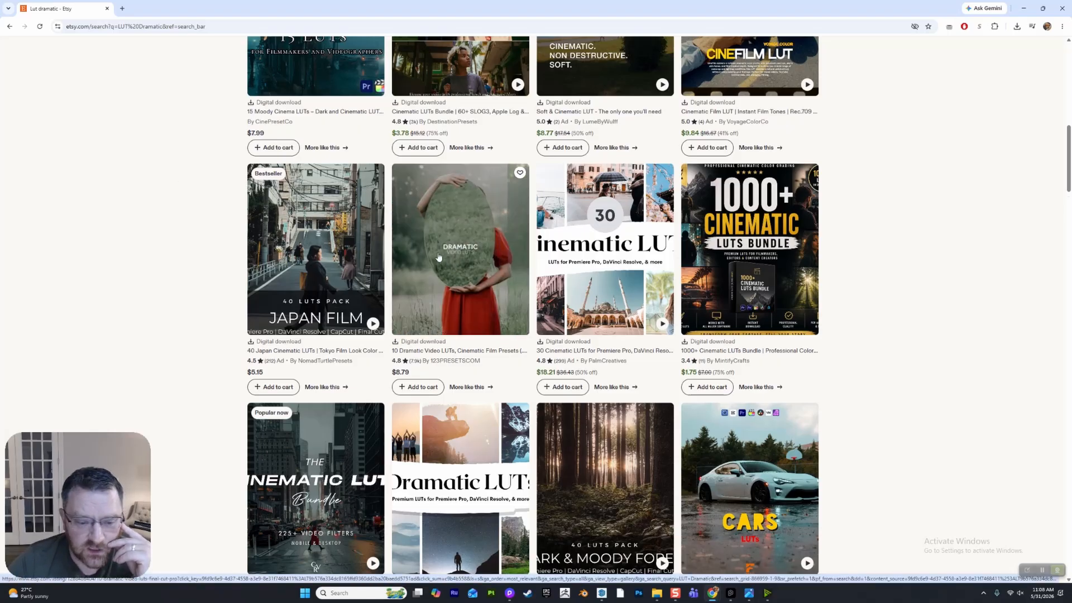
scroll(438, 257, down, 3)
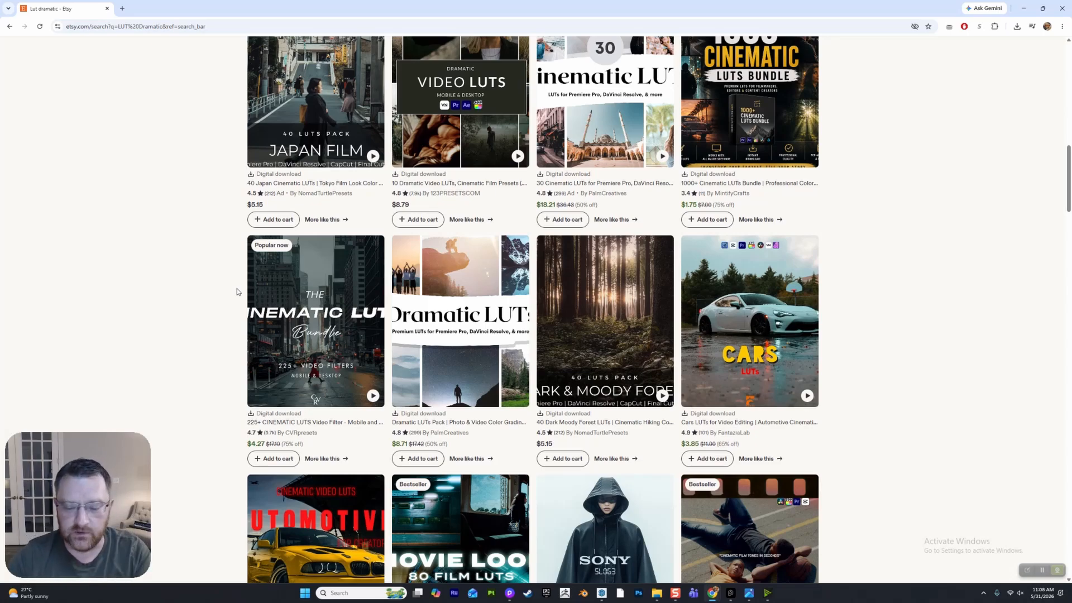
- Switch back to D5 Render, try a LUT intensity of 0.8, and reload the saved Night Alt scene
click(510, 593)
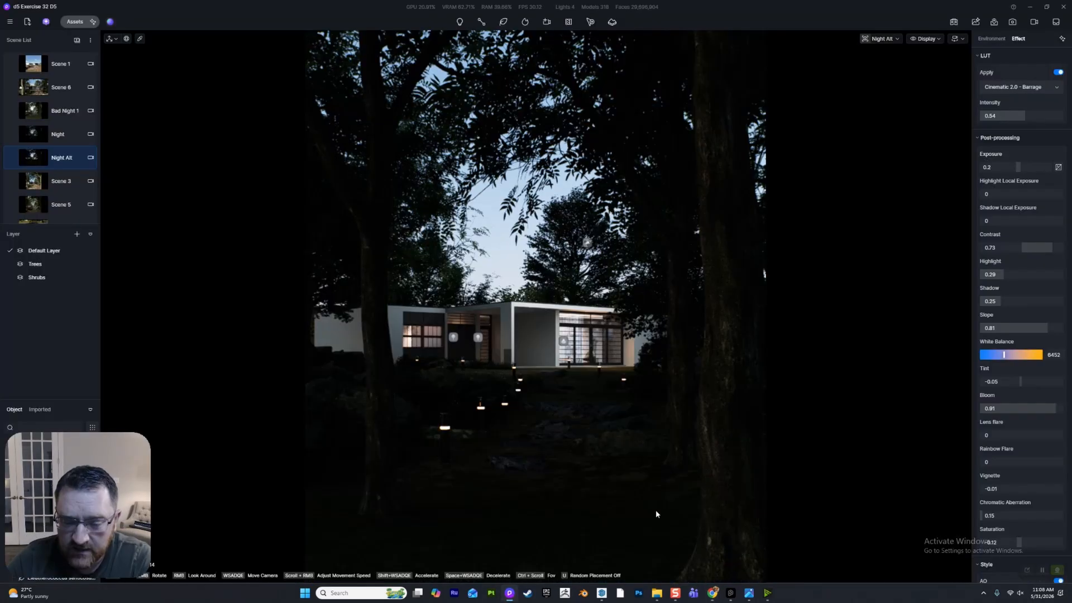
click(1021, 90)
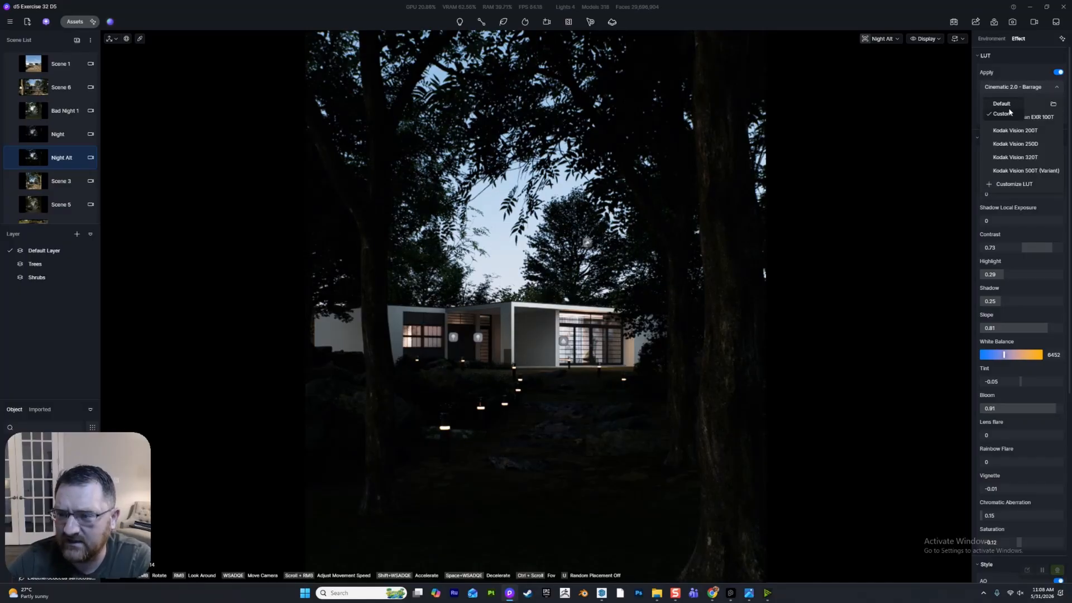
click(1028, 51)
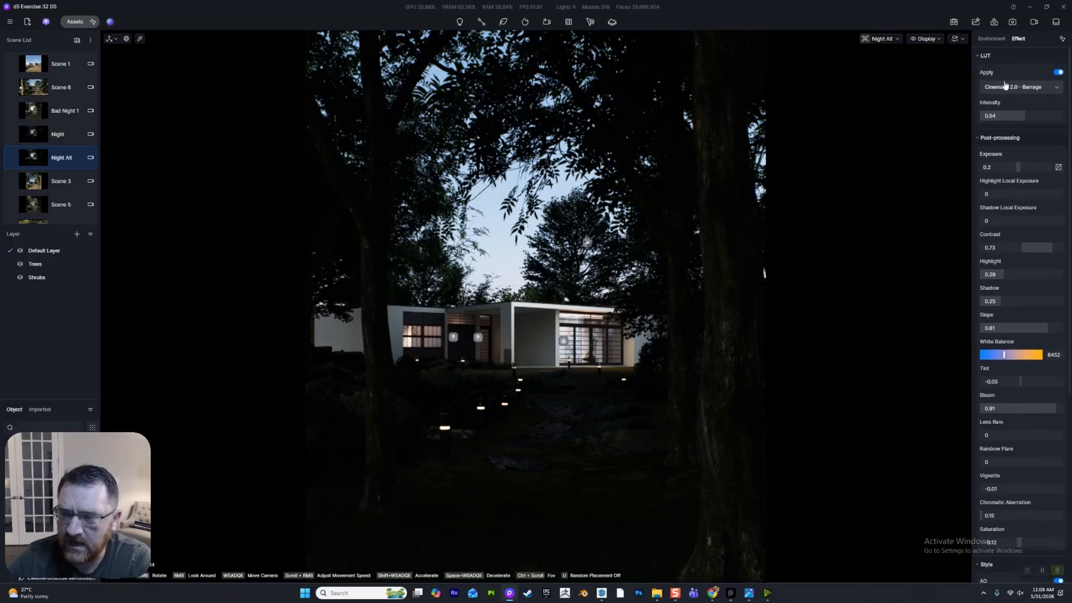
mouse_move(1011, 115)
mouse_down()
mouse_move(967, 119)
mouse_move(1064, 116)
mouse_move(1029, 115)
mouse_up()
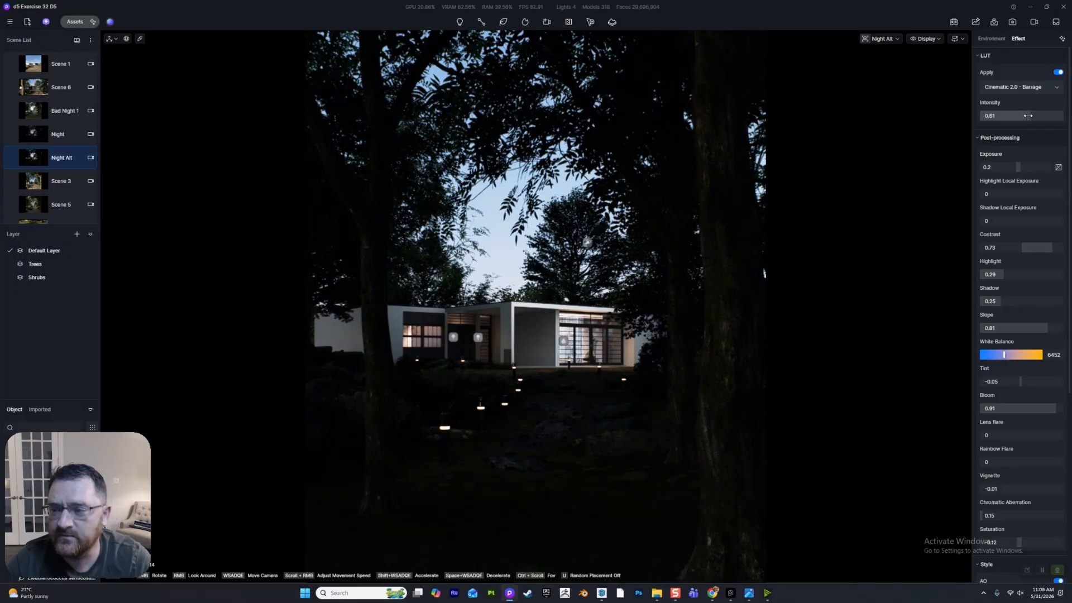
drag(1028, 115, 1027, 115)
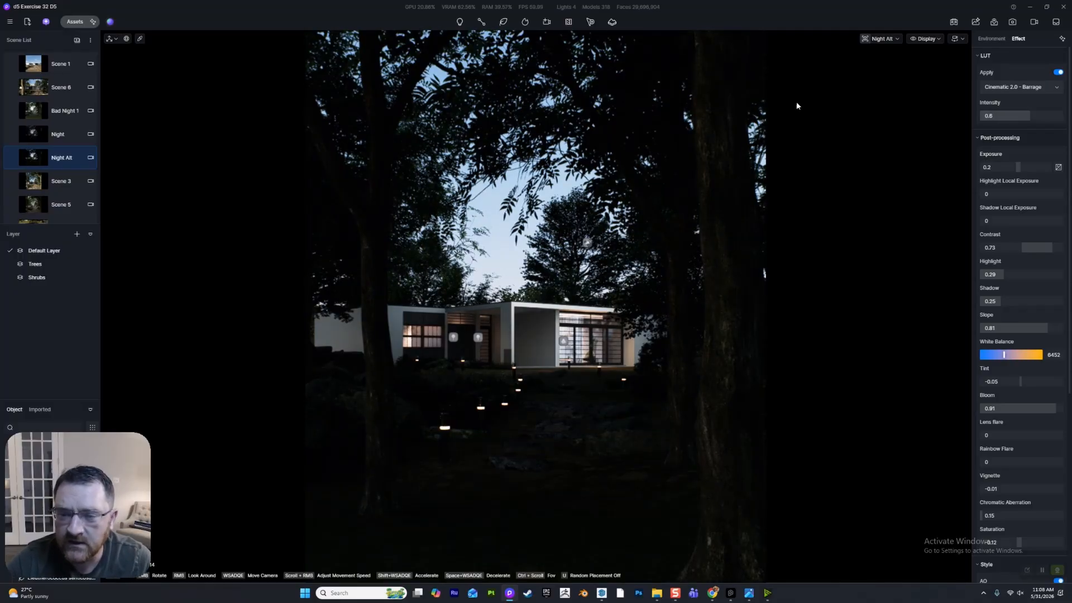
click(27, 162)
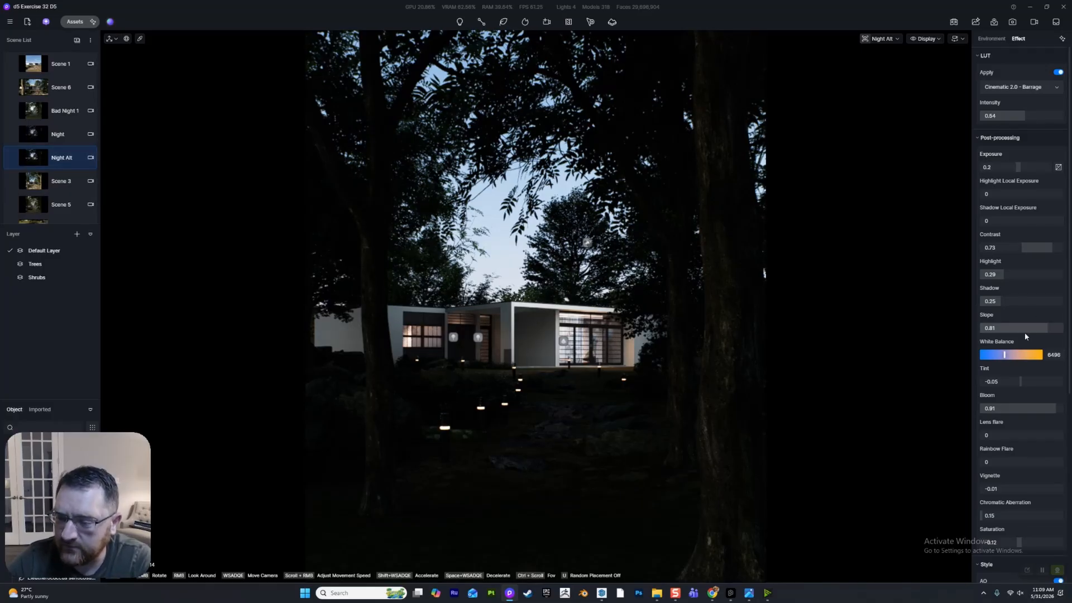
- Try Night Alt's bloom at 1 and lens flare at 1, and return the lens flare to 0
scroll(1008, 341, down, 1)
drag(1024, 358, 1064, 355)
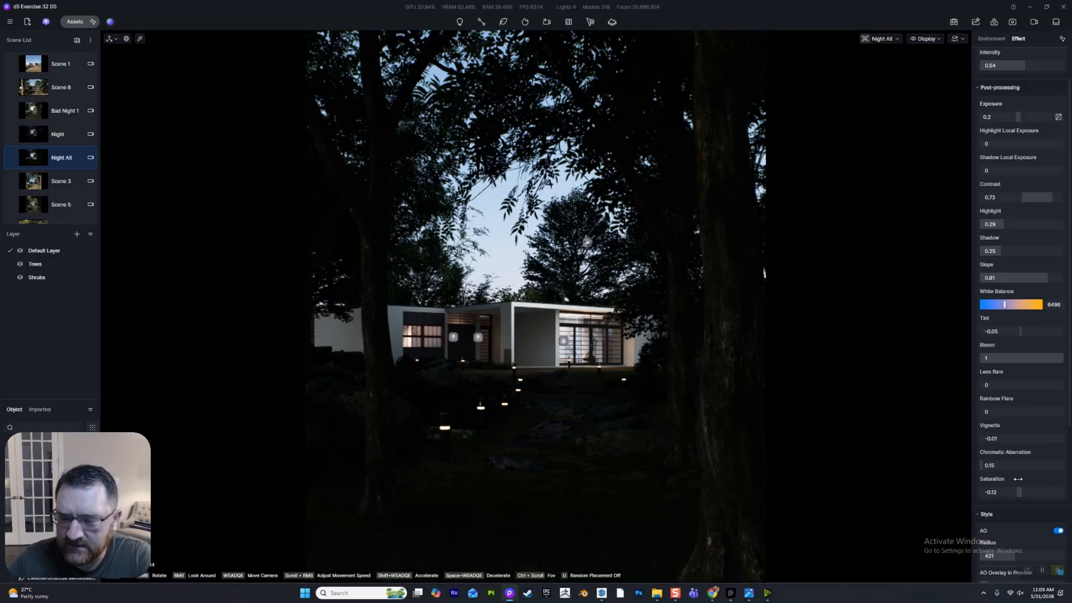
drag(984, 385, 1064, 386)
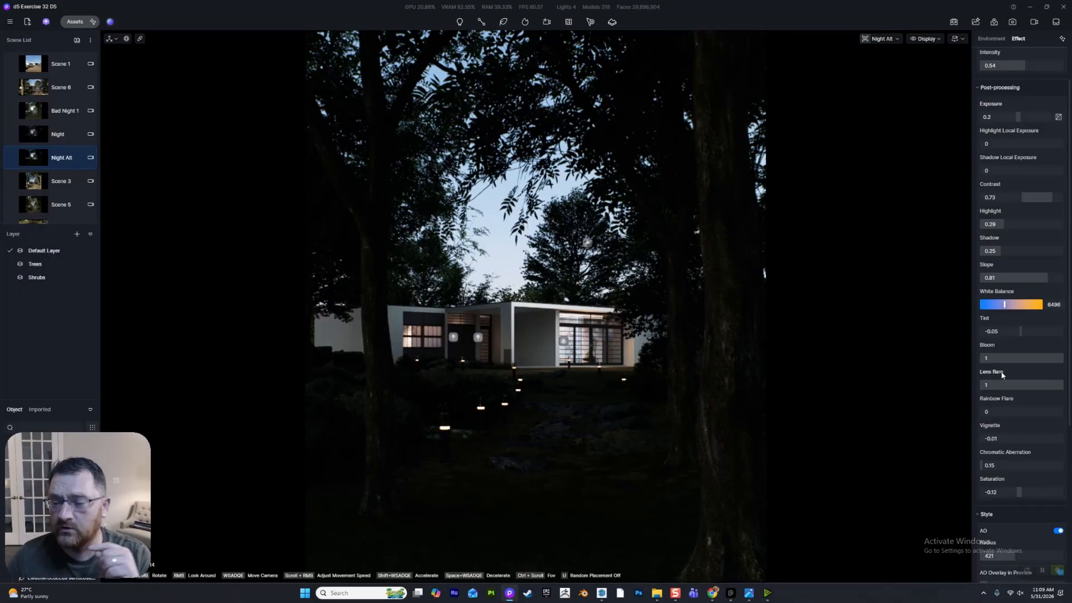
drag(999, 384, 784, 377)
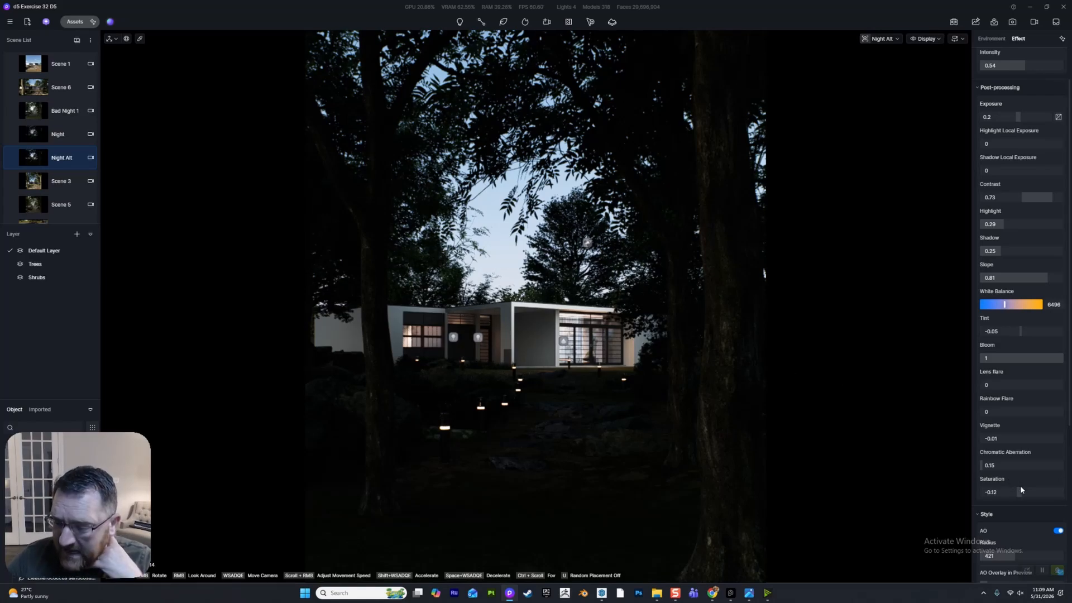
scroll(1020, 482, down, 3)
click(1055, 380)
click(1056, 381)
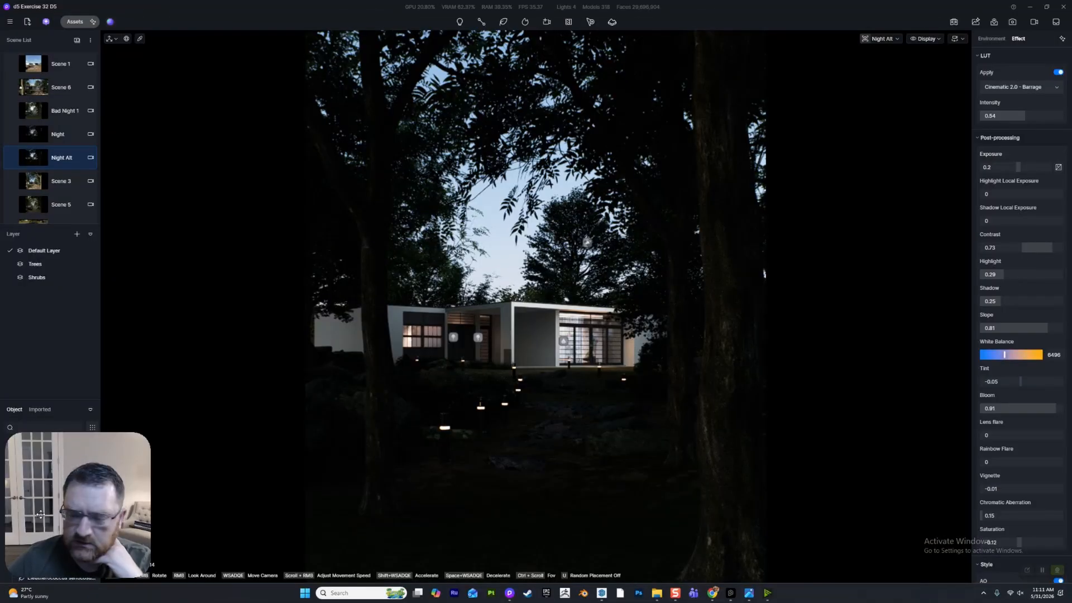
- Inspect Rectangle Light 1 from the object list and view the available light types
drag(41, 515, 977, 514)
scroll(69, 531, down, 15)
scroll(69, 532, down, 10)
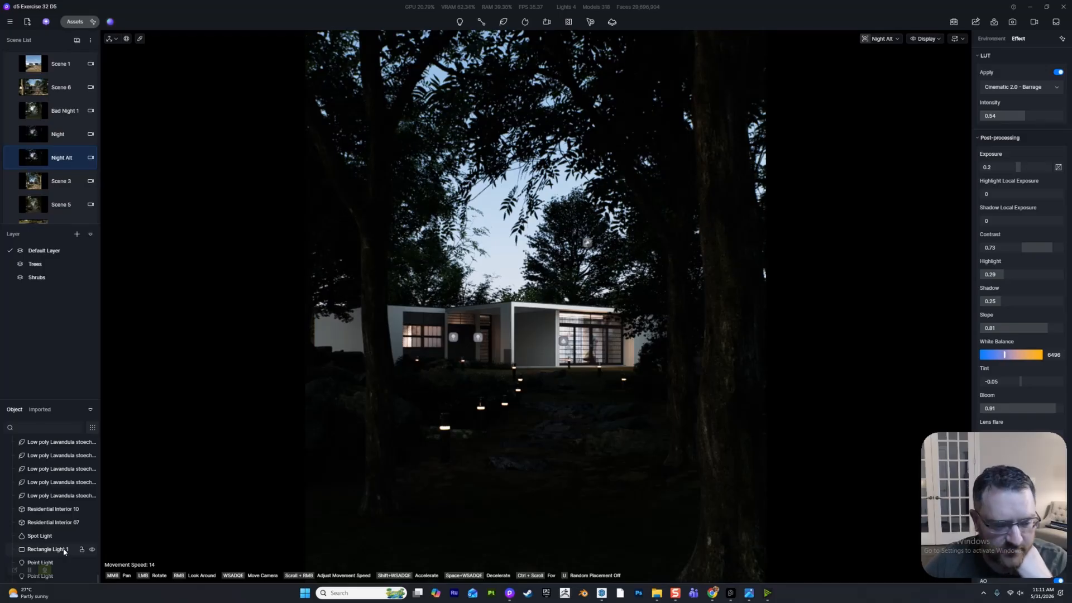
click(65, 550)
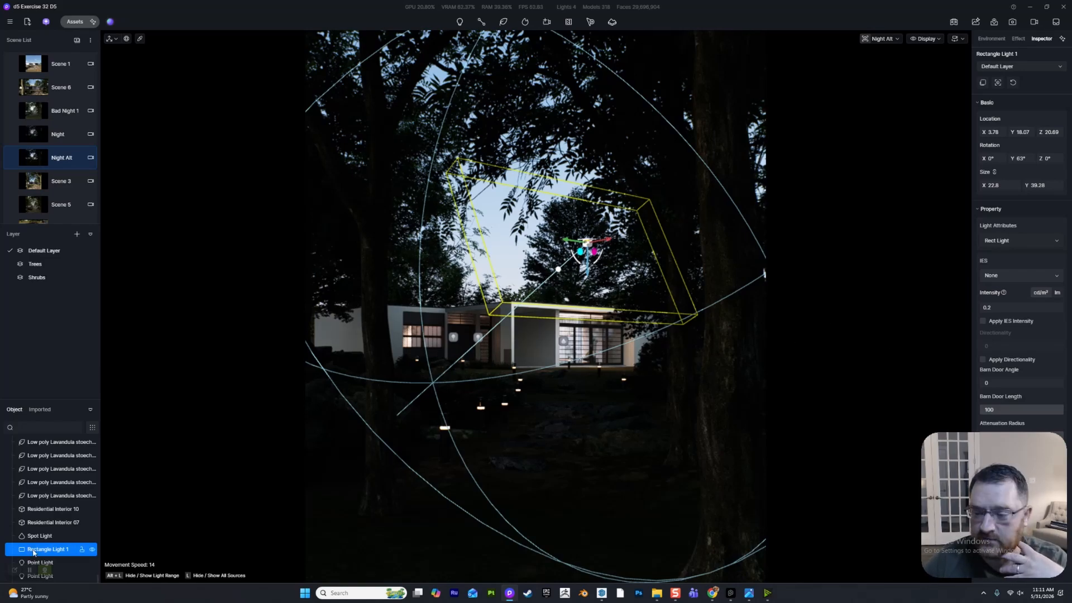
click(459, 21)
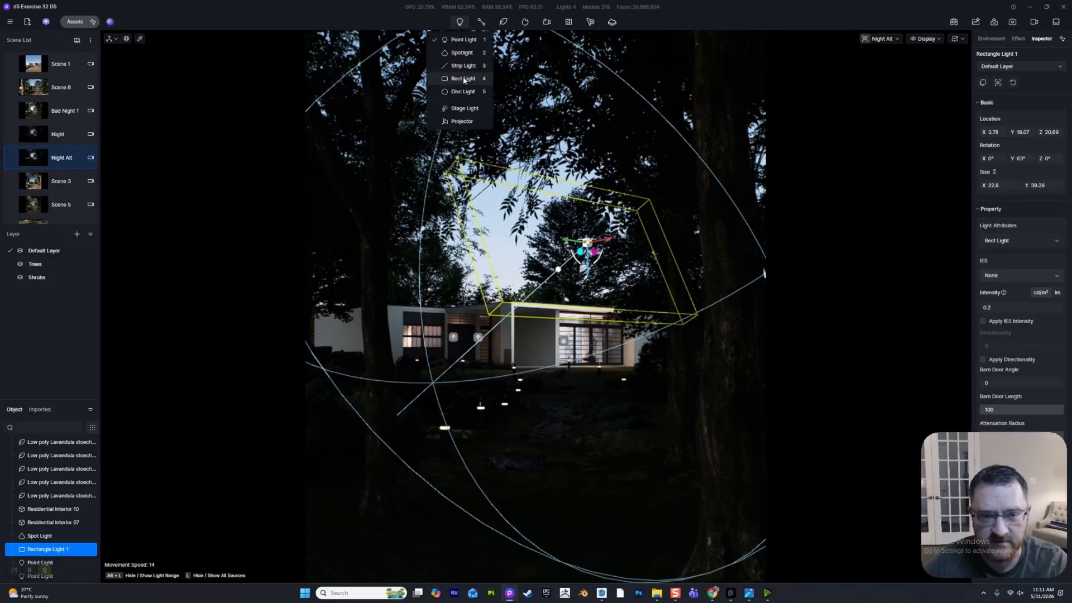
click(839, 275)
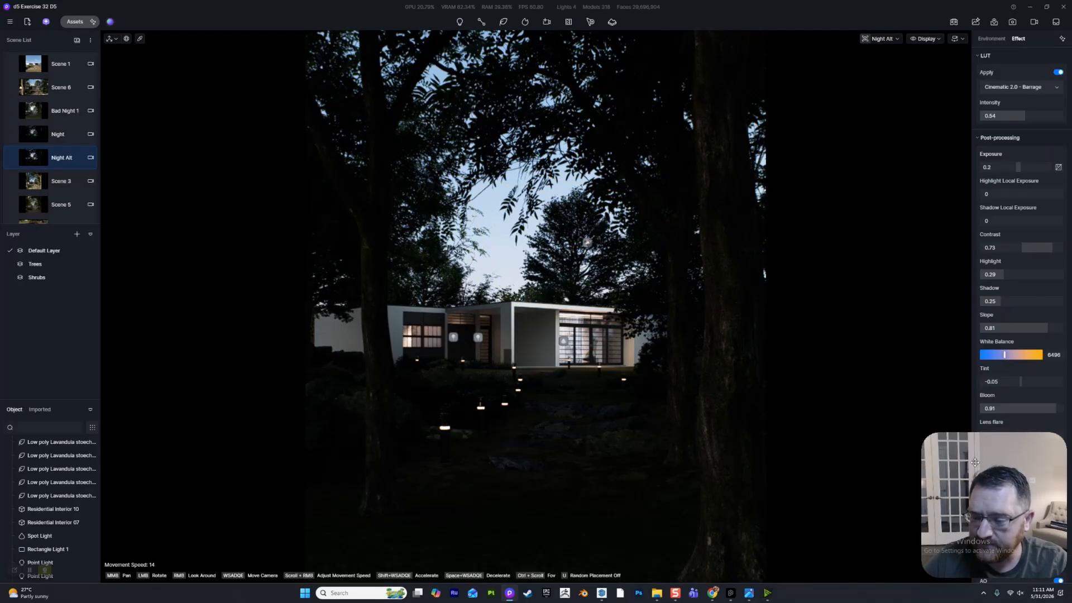
- Select the rectangle light above the house and raise its intensity
click(531, 313)
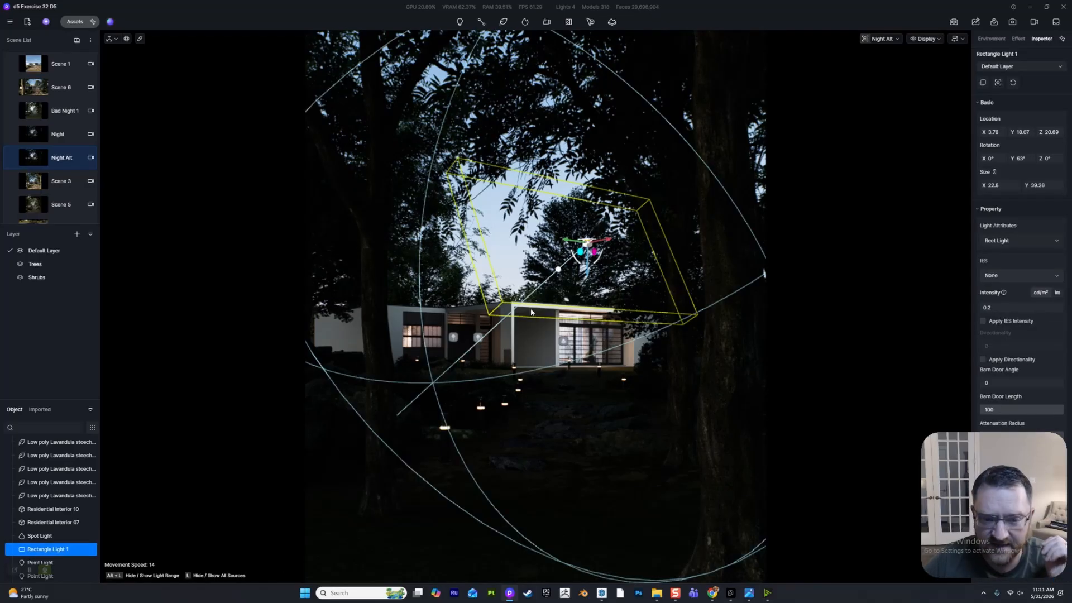
drag(1003, 486, 87, 486)
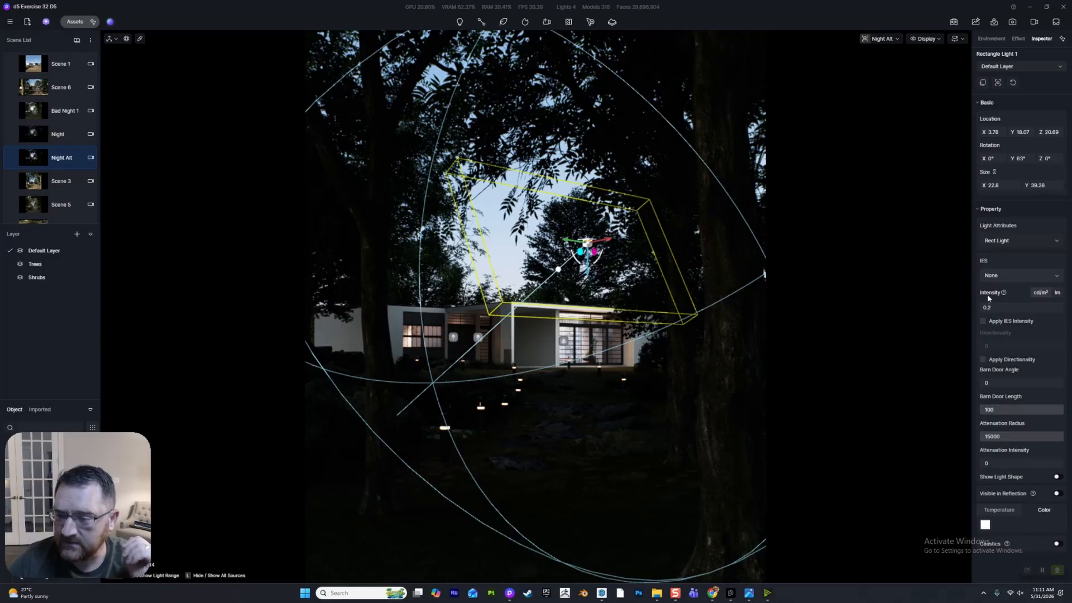
drag(988, 307, 1002, 306)
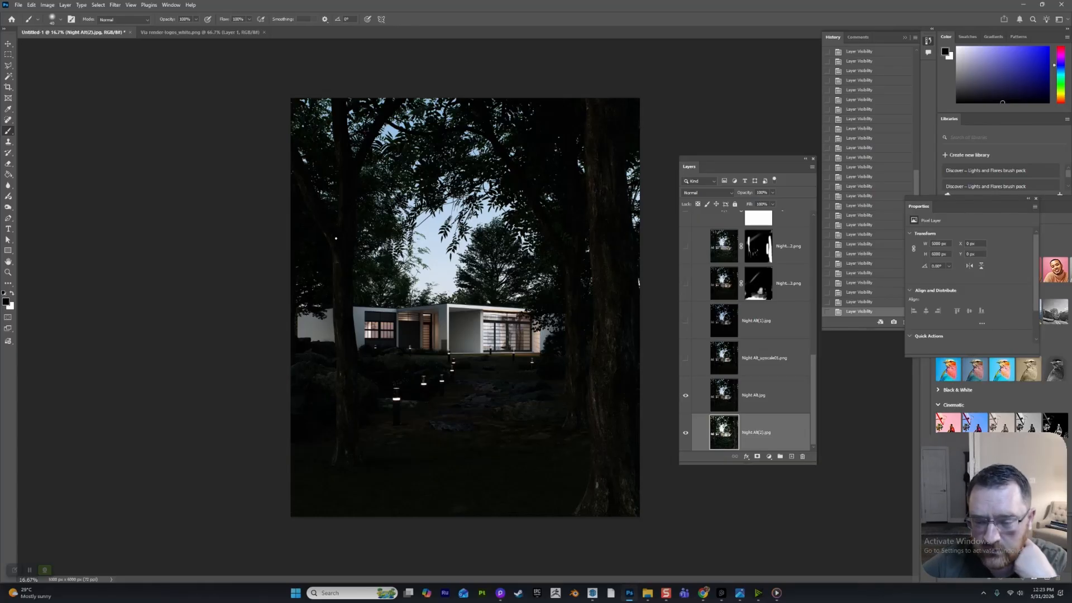
- Compare the brighter bottom render layer with Night Alt.jpg, and leave Night Alt.jpg selected with the bottom layer hidden
click(685, 395)
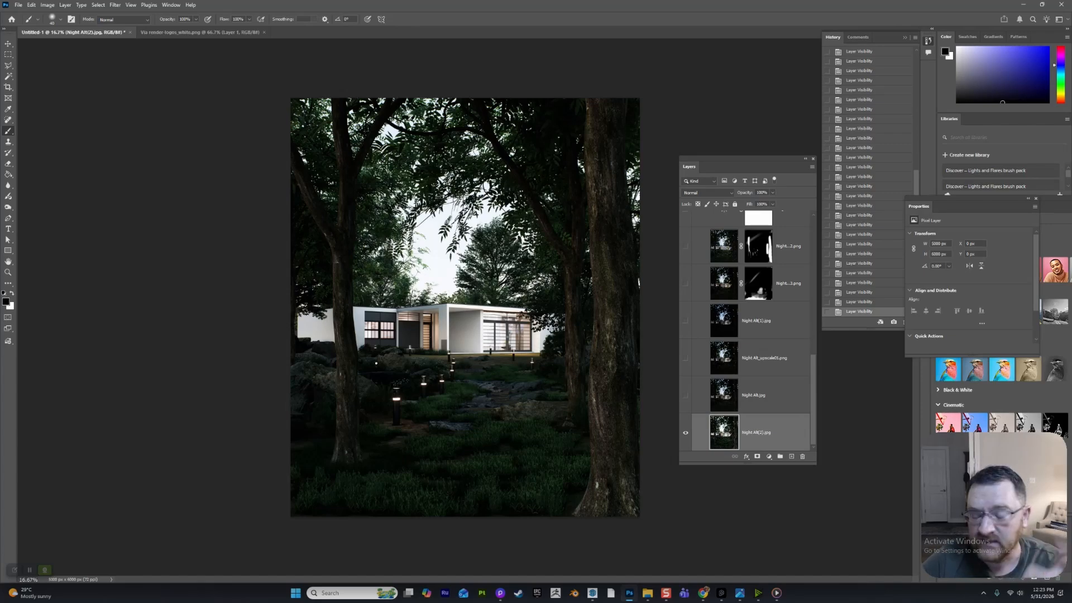
click(685, 432)
click(685, 396)
click(724, 396)
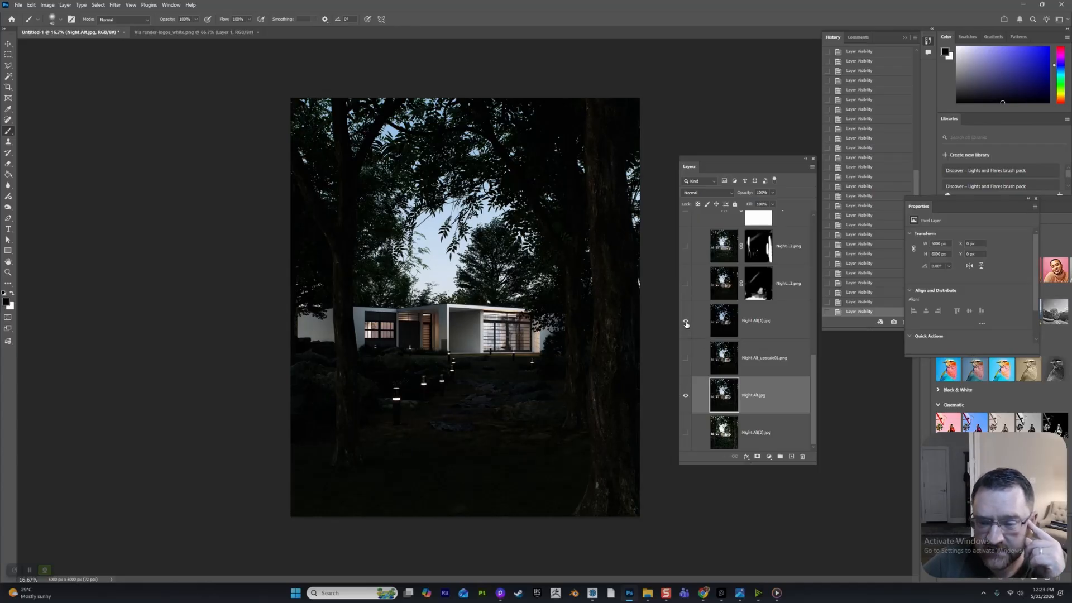
- Compare the upscaled Night Alt render and the Night Alt(1).jpg layer against Night Alt.jpg by toggling their visibility
click(685, 360)
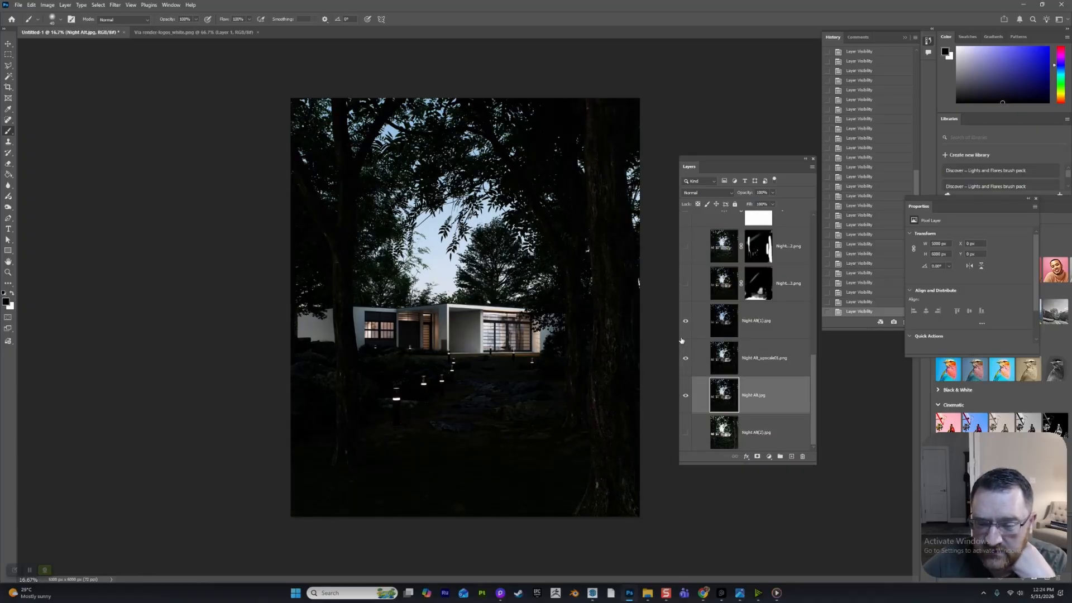
click(686, 395)
click(686, 360)
click(686, 360)
click(685, 398)
click(685, 398)
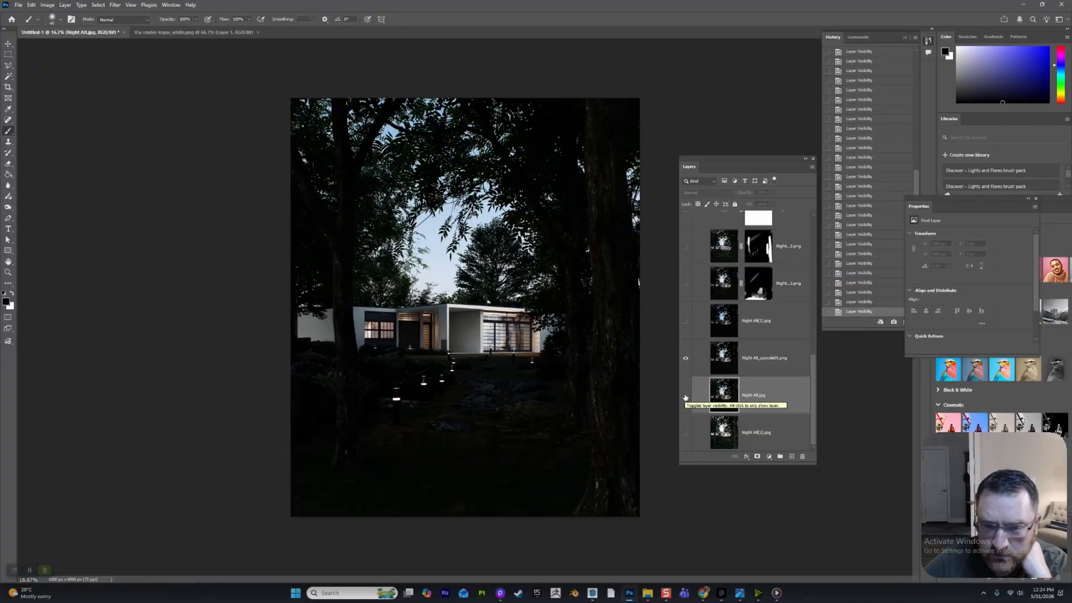
click(688, 321)
scroll(689, 320, up, 1)
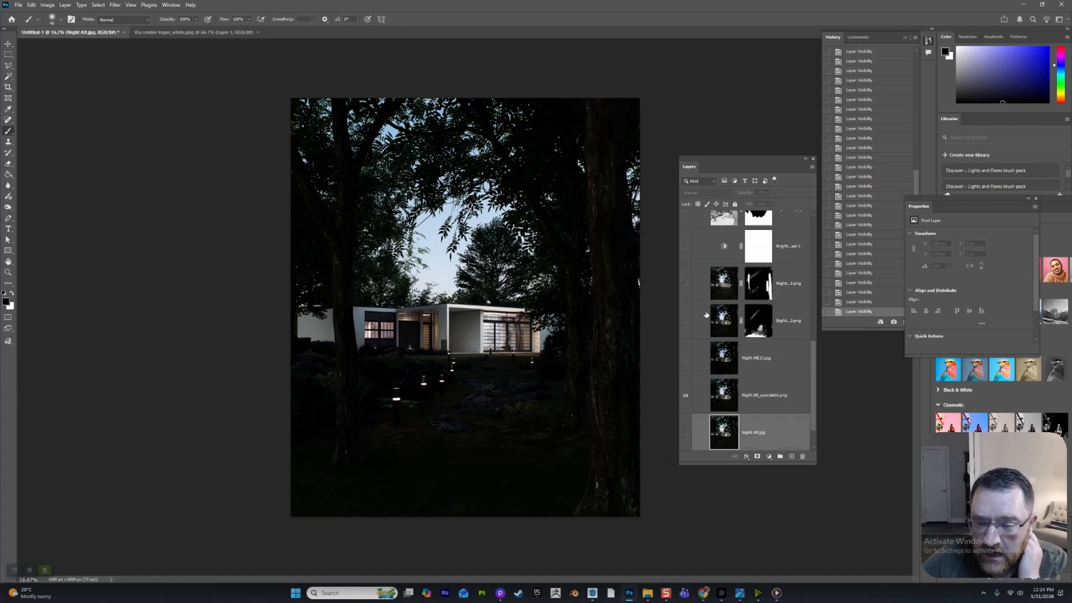
- Show the Night Alt_style_transfer03.png layer above the base renders and disable its layer mask
click(684, 434)
click(686, 321)
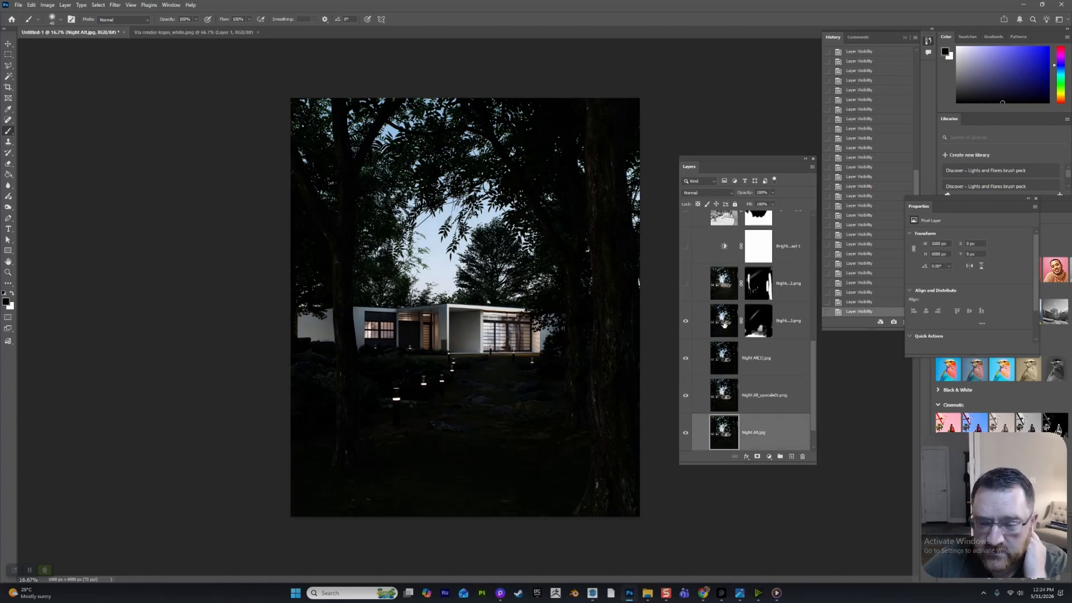
click(725, 323)
right_click(760, 322)
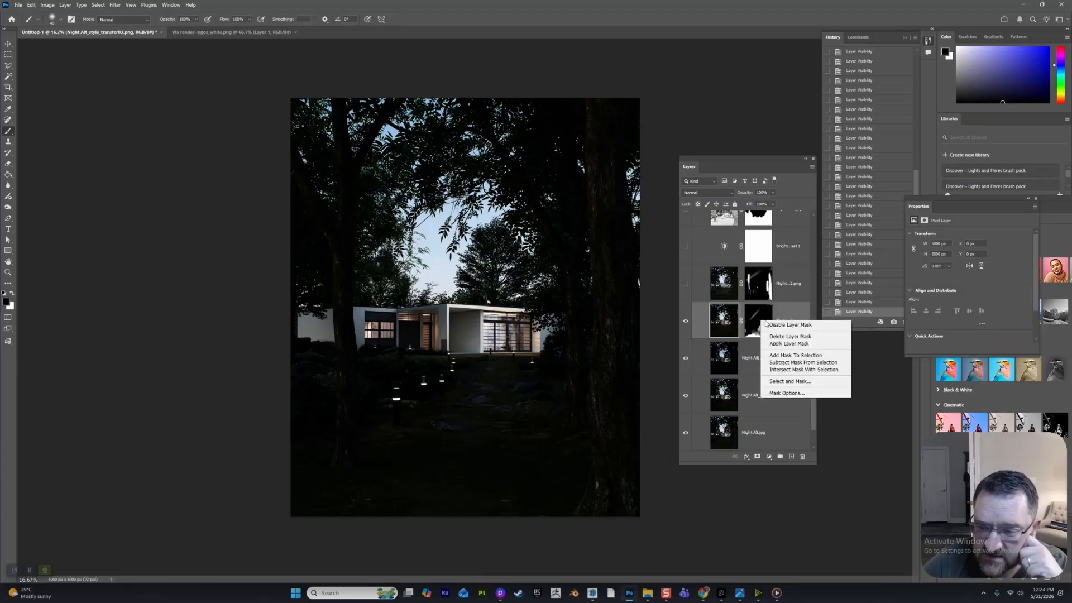
click(781, 326)
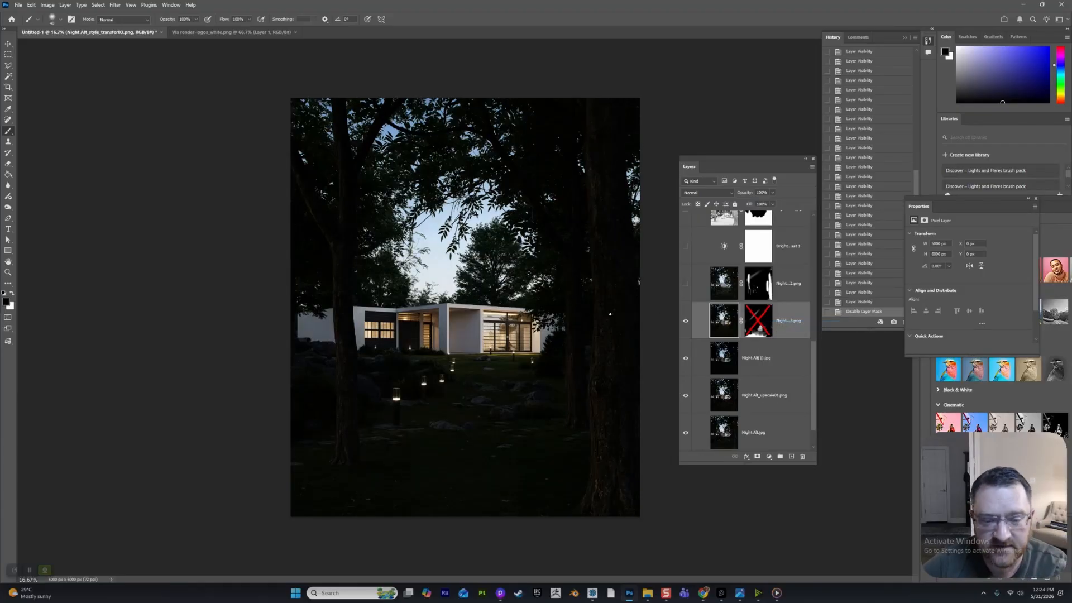
- Show the Night Alt_style_transfer02.png layer and disable its layer mask
click(685, 283)
click(752, 289)
right_click(756, 287)
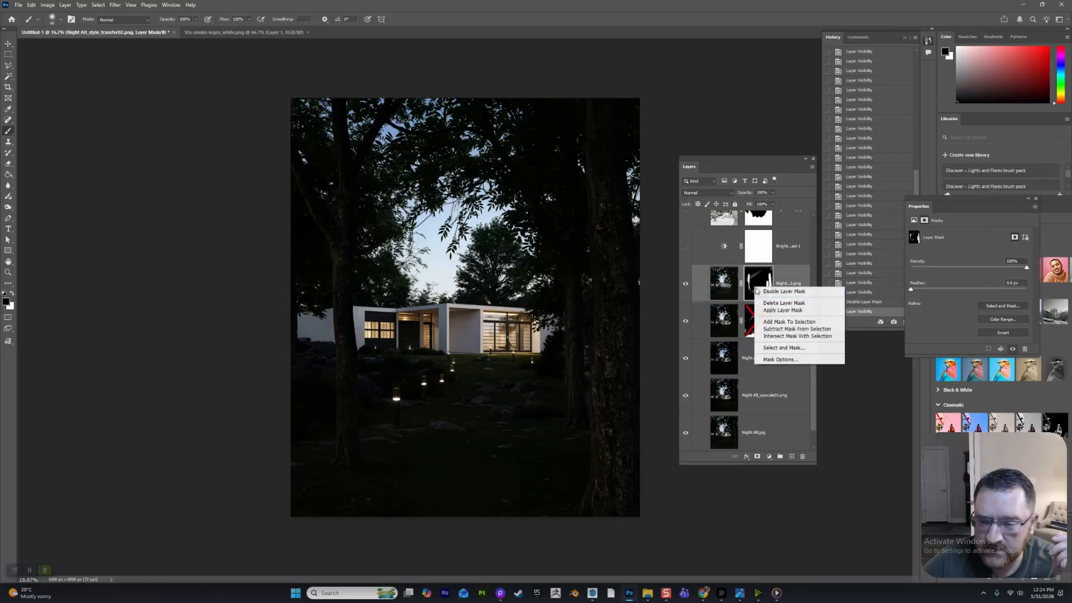
click(749, 326)
right_click(764, 283)
click(778, 287)
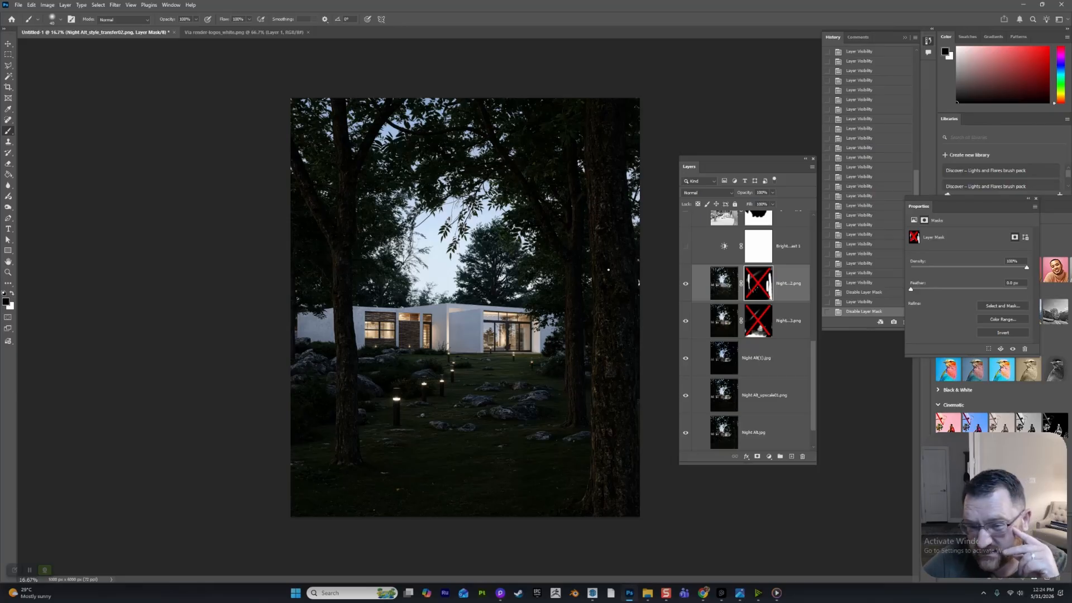
- Re-enable the layer masks on both style-transfer layers and preview the Brightness/Contrast 1 adjustment, leaving it hidden
click(750, 320)
click(752, 293)
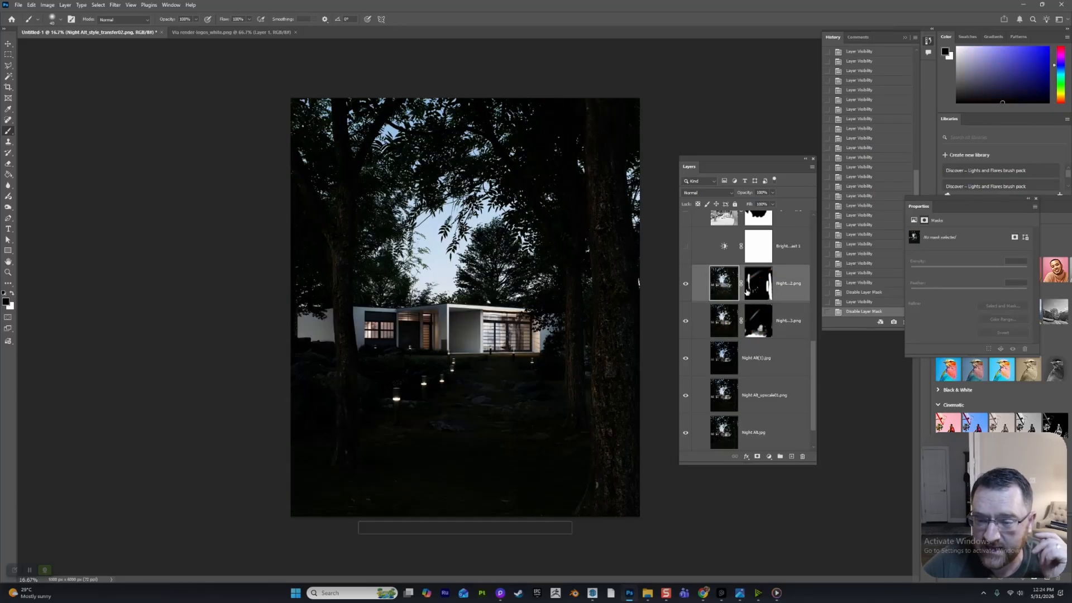
scroll(731, 301, up, 2)
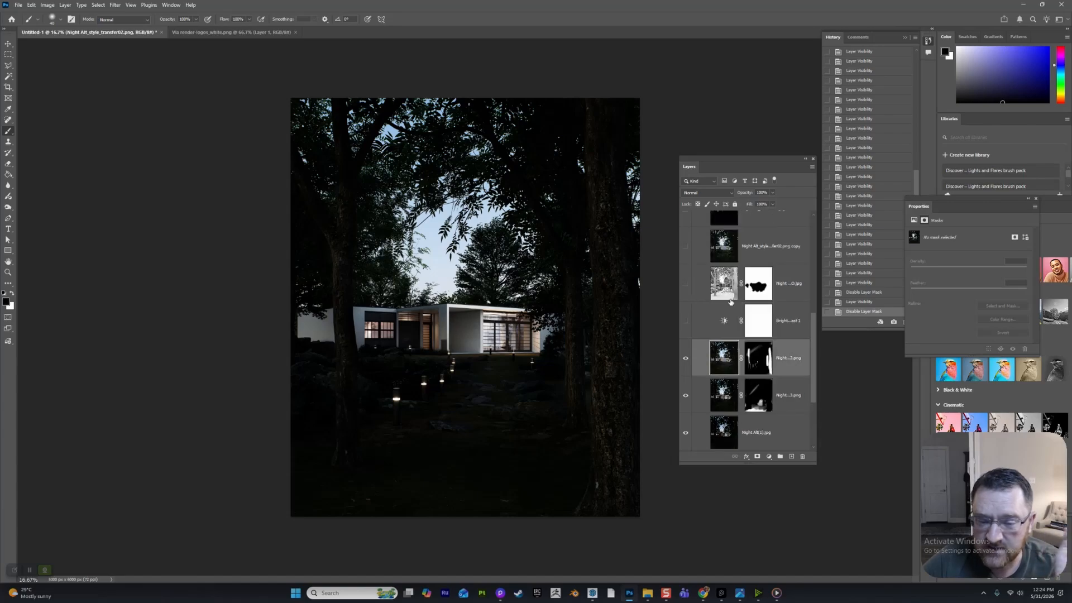
click(685, 323)
click(685, 324)
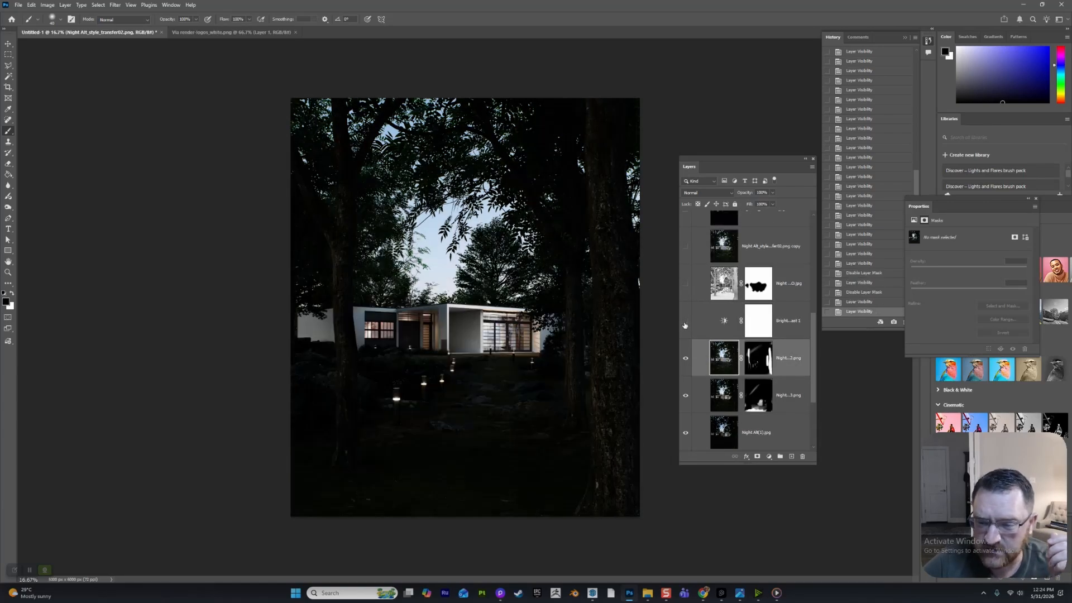
- Select the Night Alt_AO.jpg layer, compare the image with and without it, and leave it shown
click(686, 283)
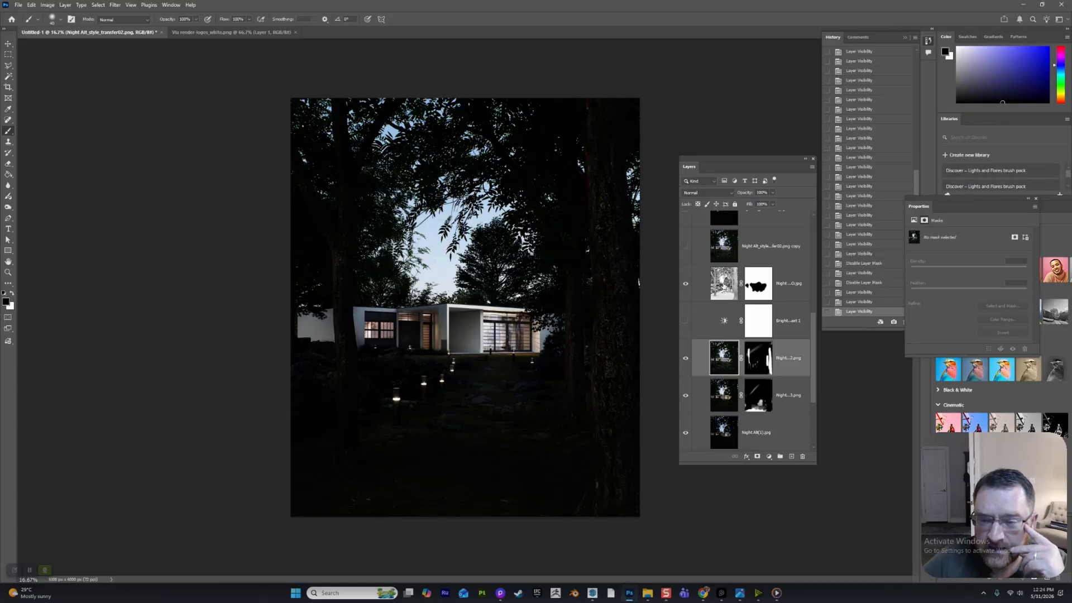
click(725, 285)
scroll(725, 285, up, 2)
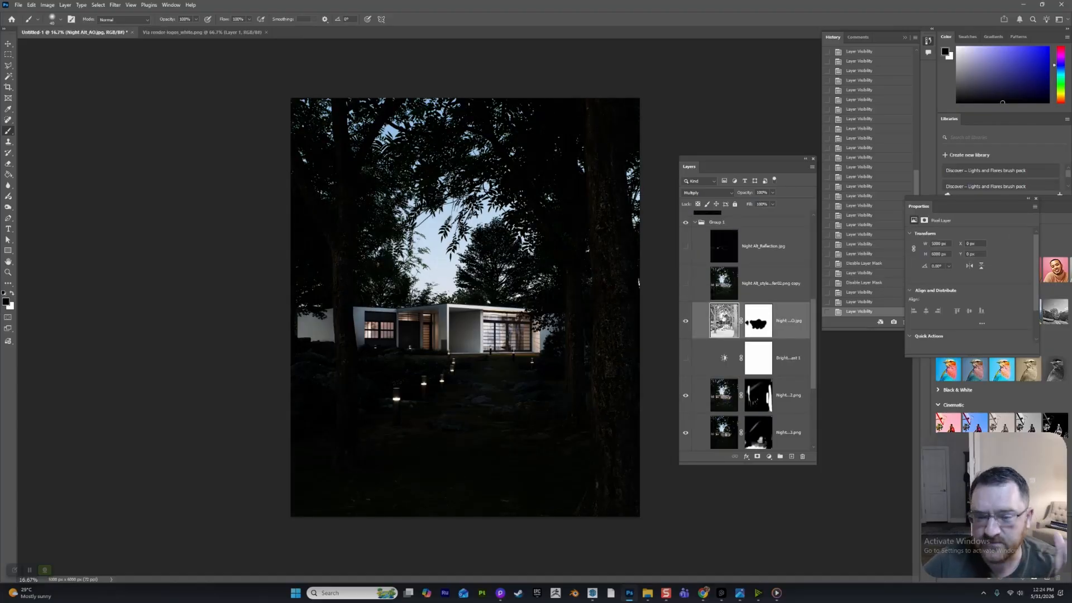
click(686, 321)
click(685, 321)
click(687, 324)
click(686, 323)
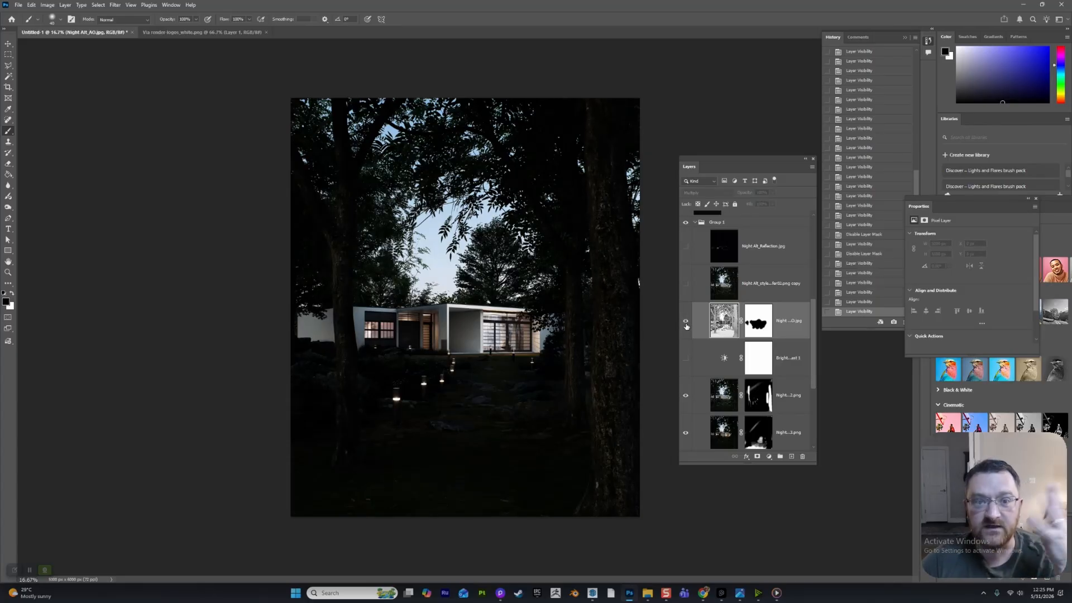
click(686, 324)
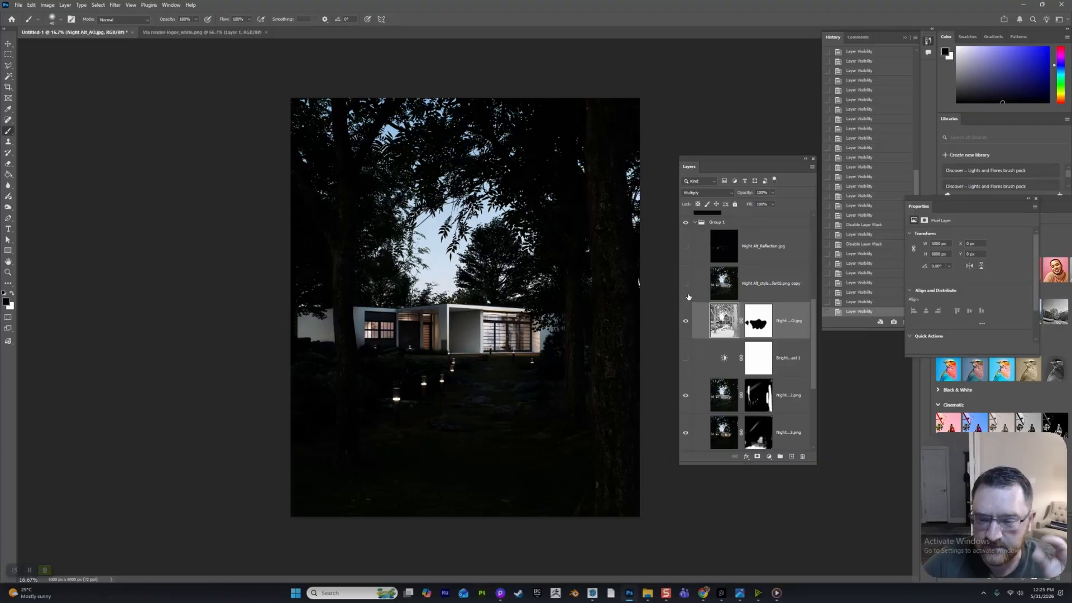
- Show the Night Alt_Reflection.jpg layer and collapse Group 1
click(685, 246)
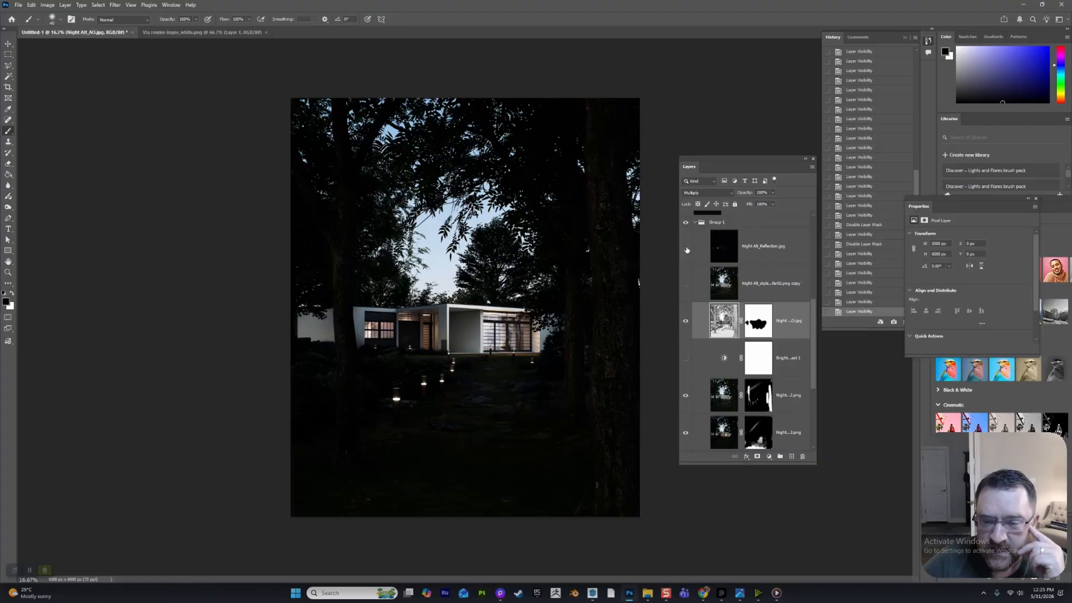
click(729, 249)
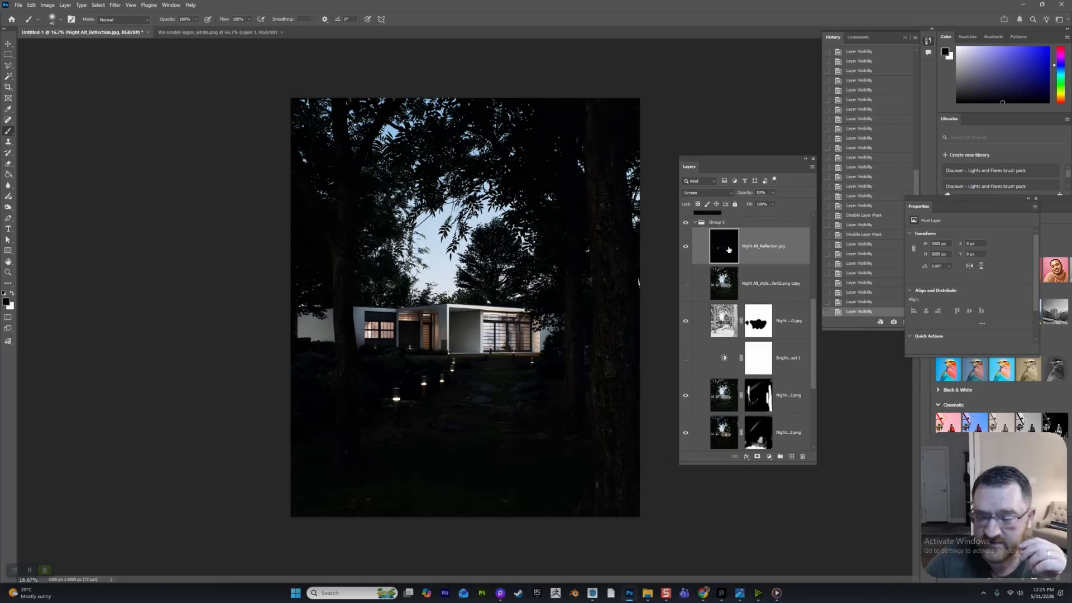
scroll(701, 279, up, 3)
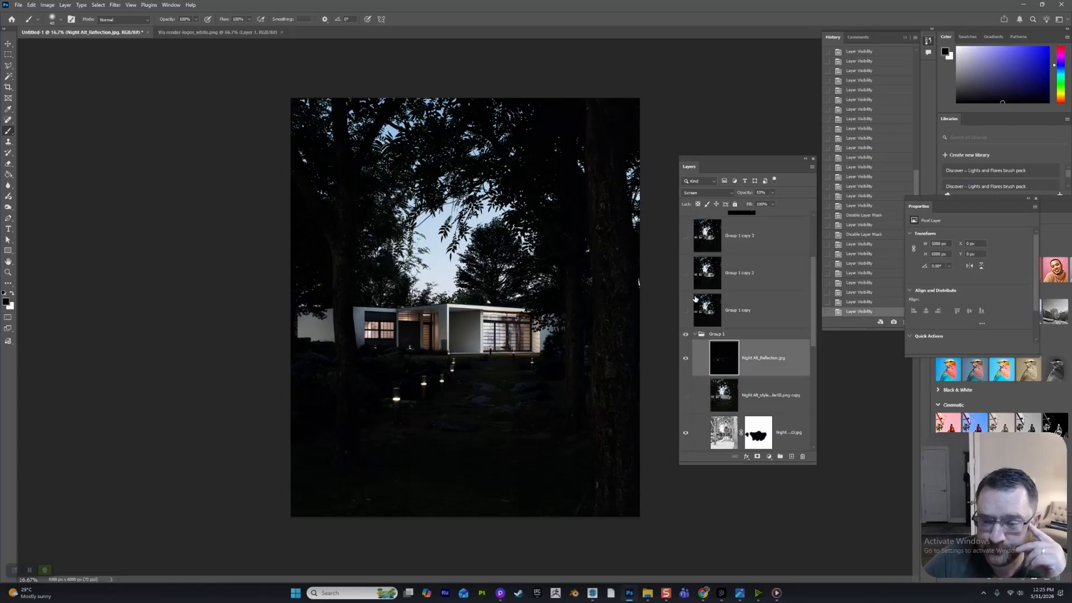
click(694, 304)
click(696, 336)
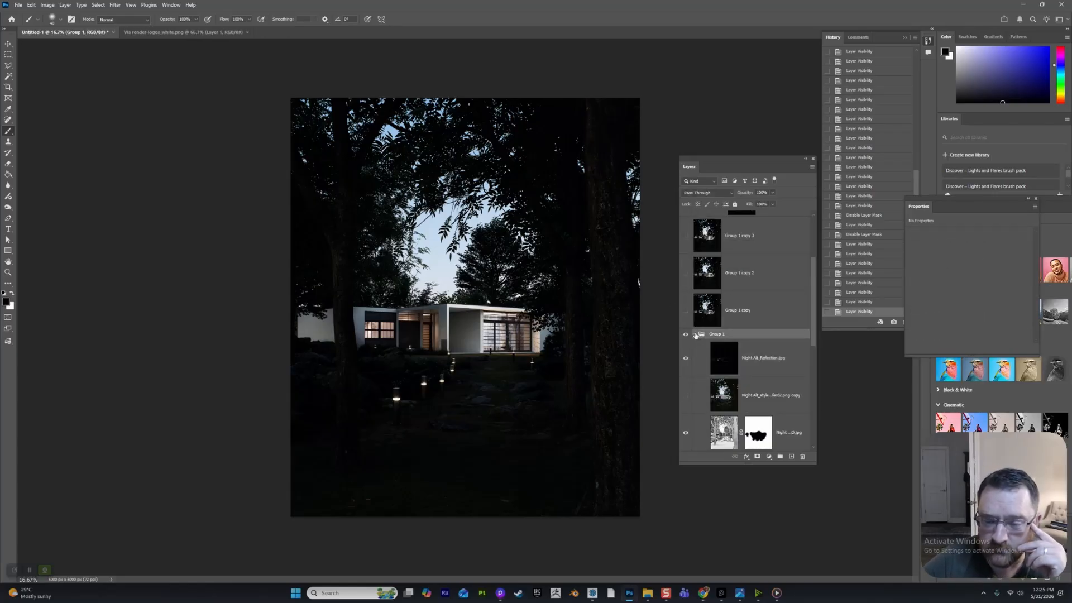
click(696, 334)
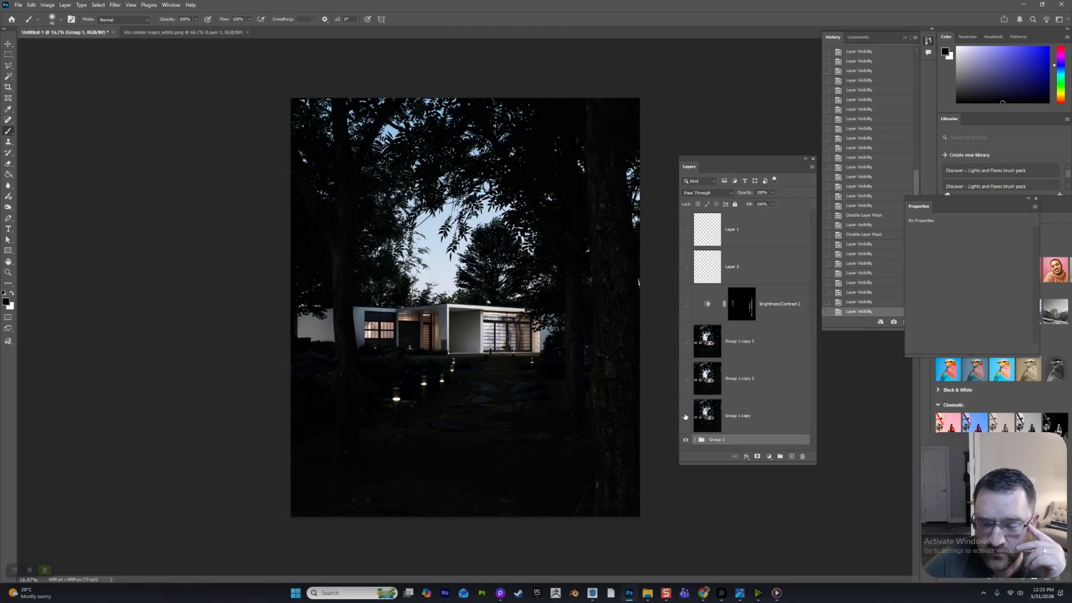
- Show Group 1 copy and compare it with Group 1 copy 2 by toggling the latter's visibility
click(686, 416)
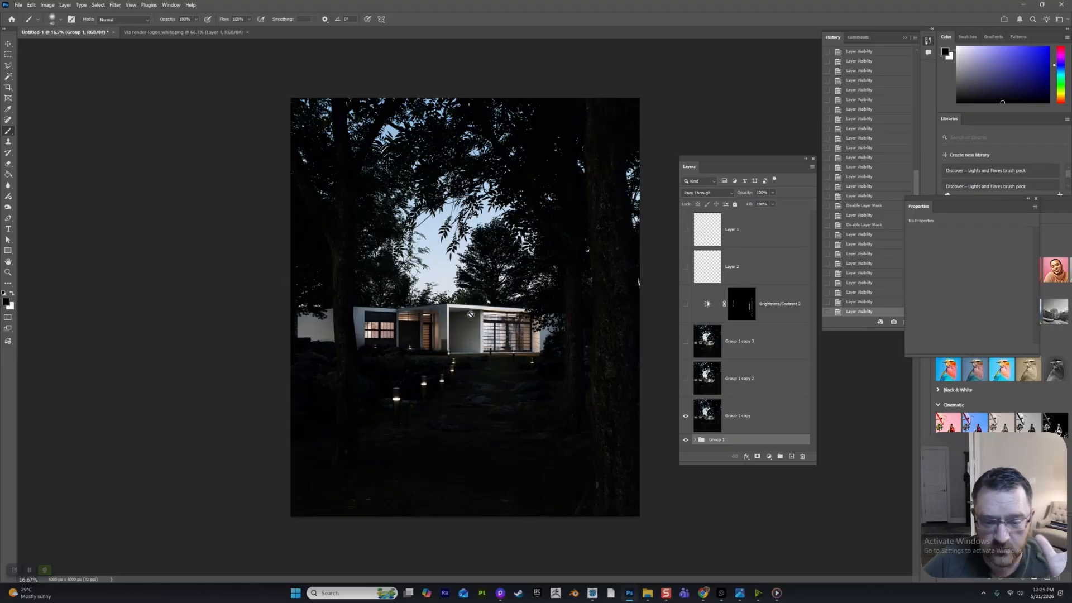
click(686, 382)
click(685, 382)
click(686, 381)
click(685, 381)
click(685, 382)
click(686, 381)
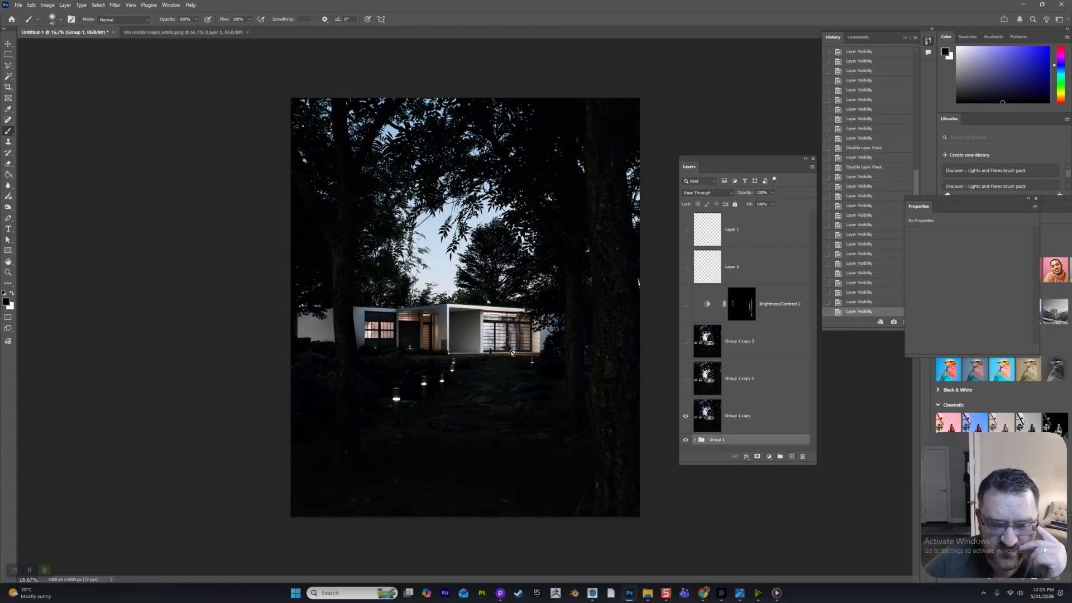
- Show Group 1 copy 2 and Group 1 copy 3, toggling Group 1 copy 3 to compare its effect
click(685, 381)
click(684, 343)
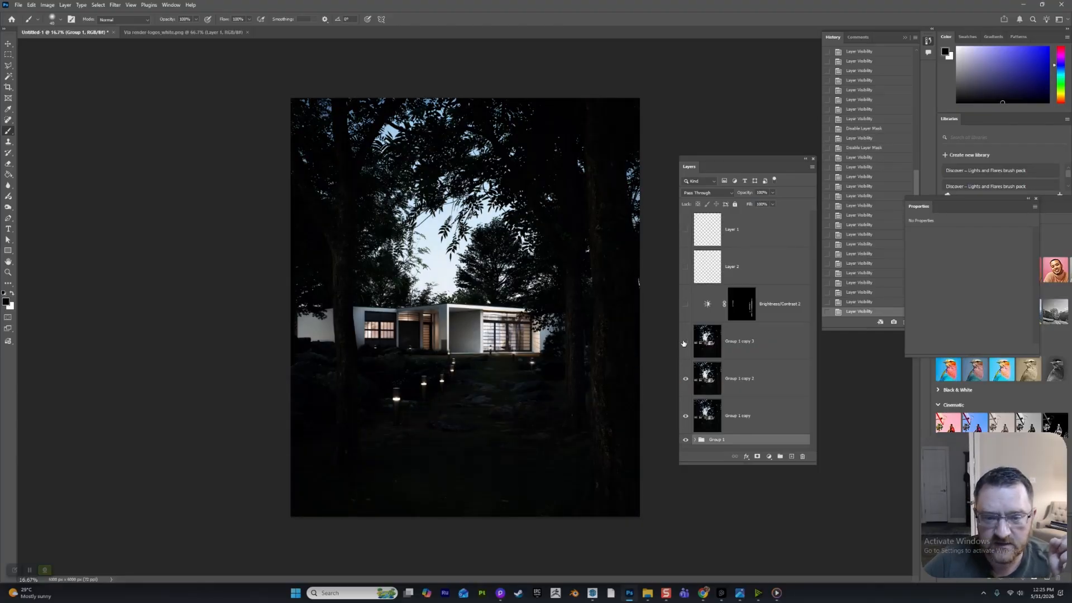
click(685, 343)
click(685, 342)
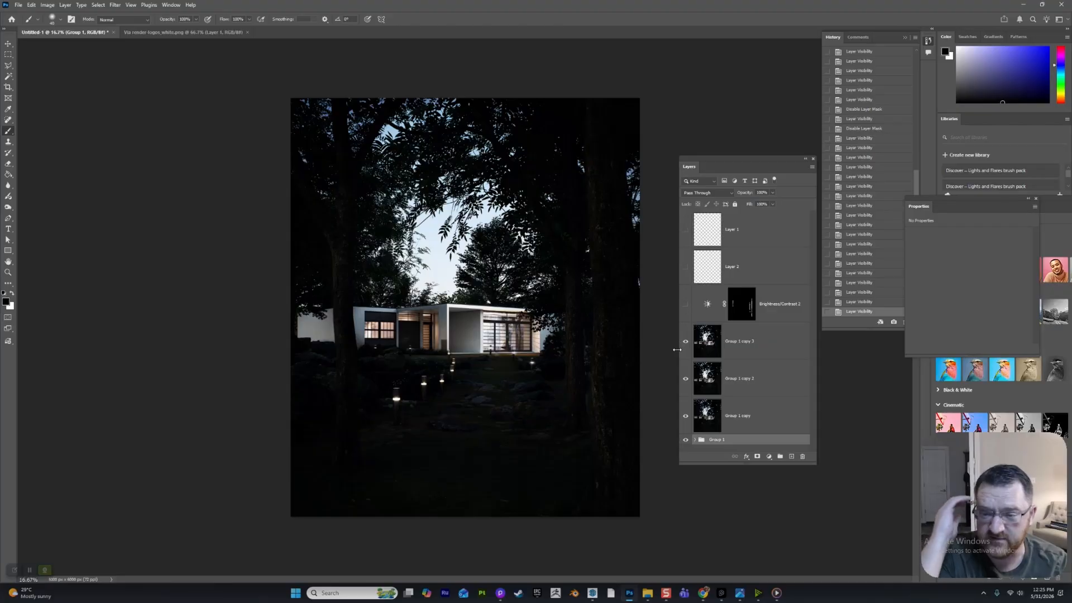
- Show the Brightness/Contrast 2 adjustment and compare the tree trunks with and without it, leaving it on
click(686, 305)
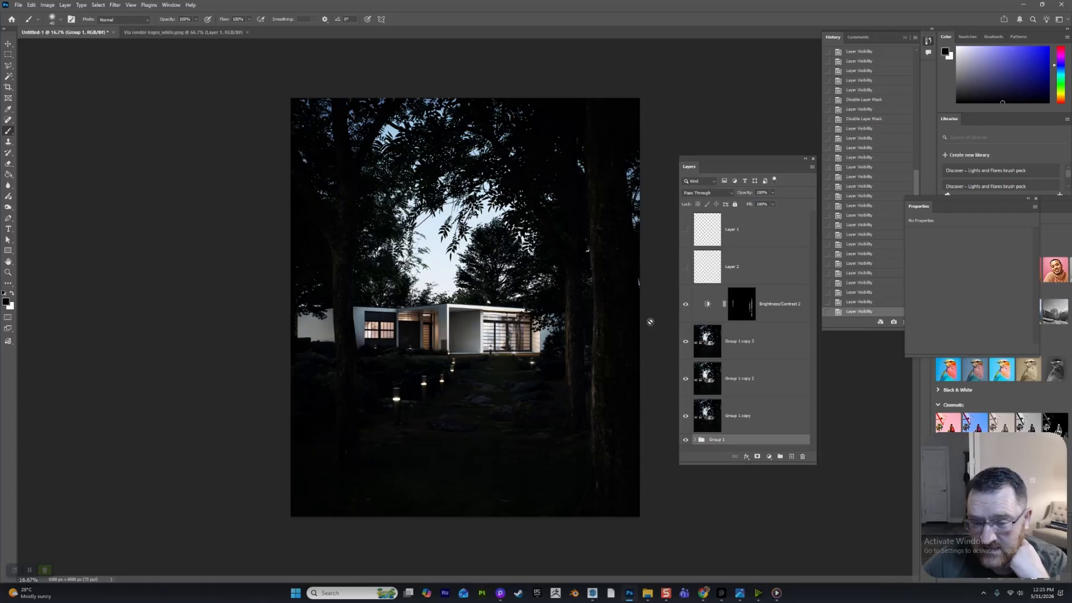
click(687, 306)
click(687, 306)
click(686, 306)
click(686, 306)
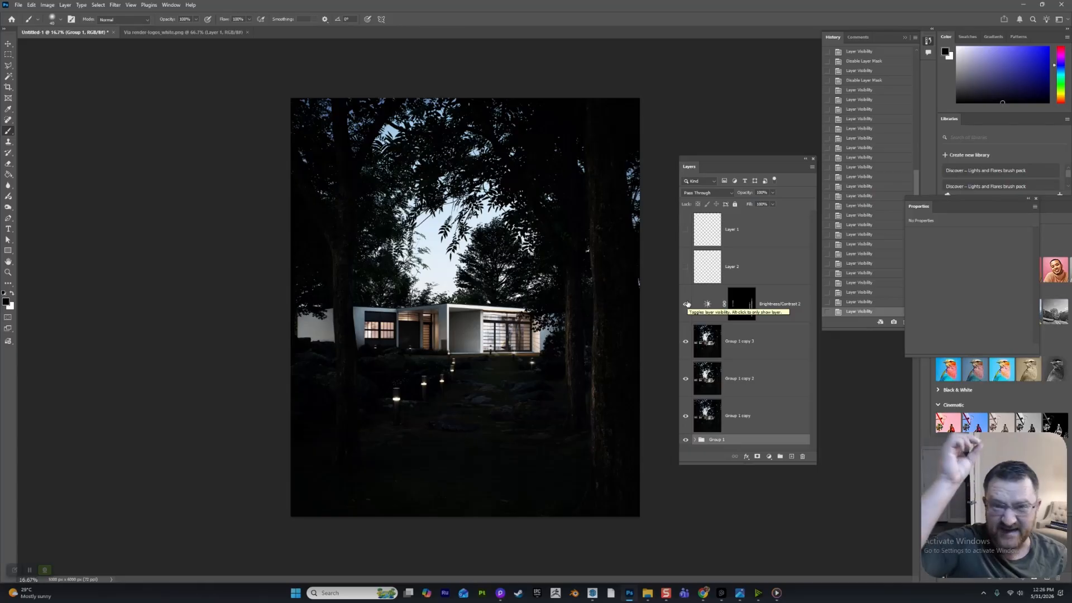
click(687, 304)
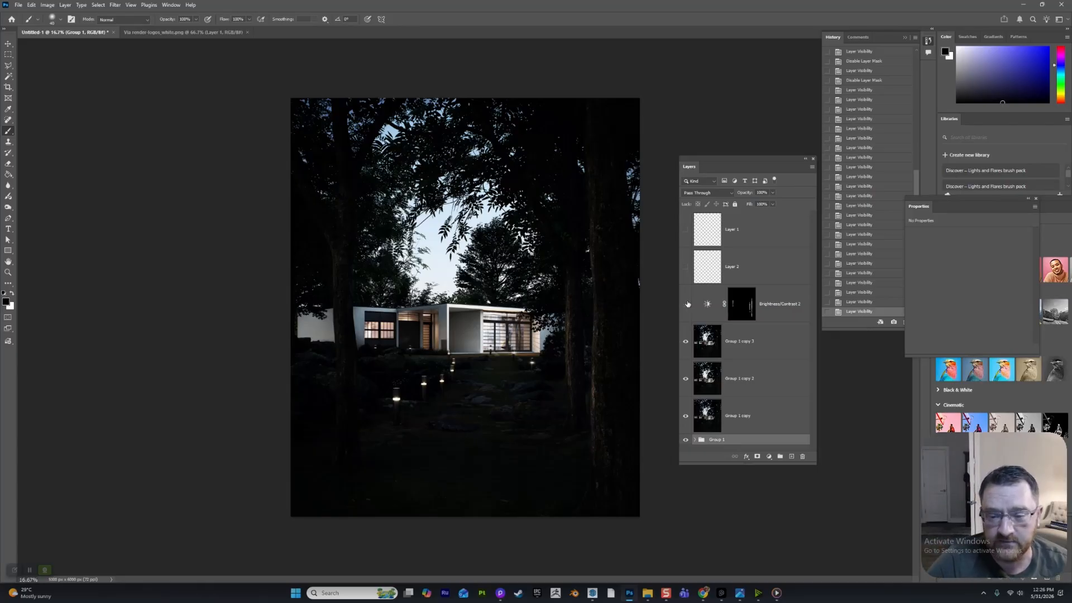
click(687, 304)
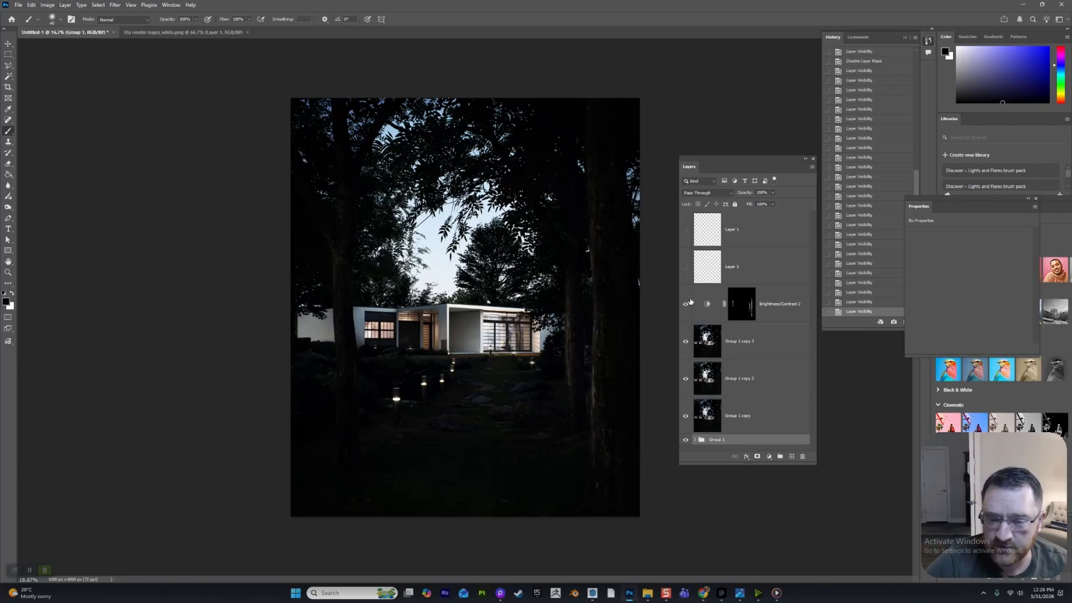
- Show the Via Render logo layer and Layer 1 above it, and view the whole finished composition
click(685, 270)
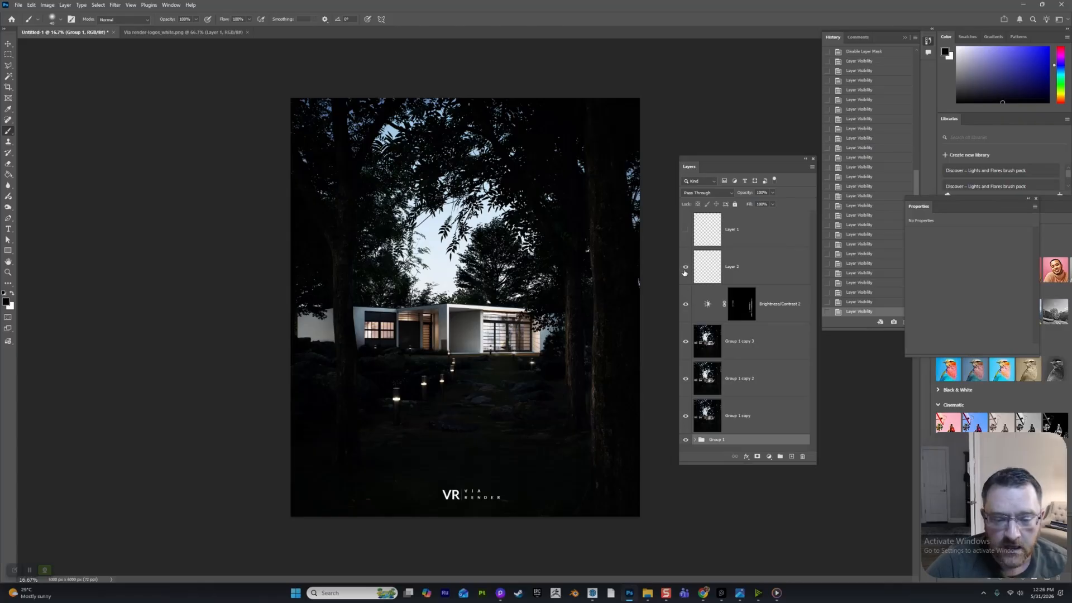
click(686, 230)
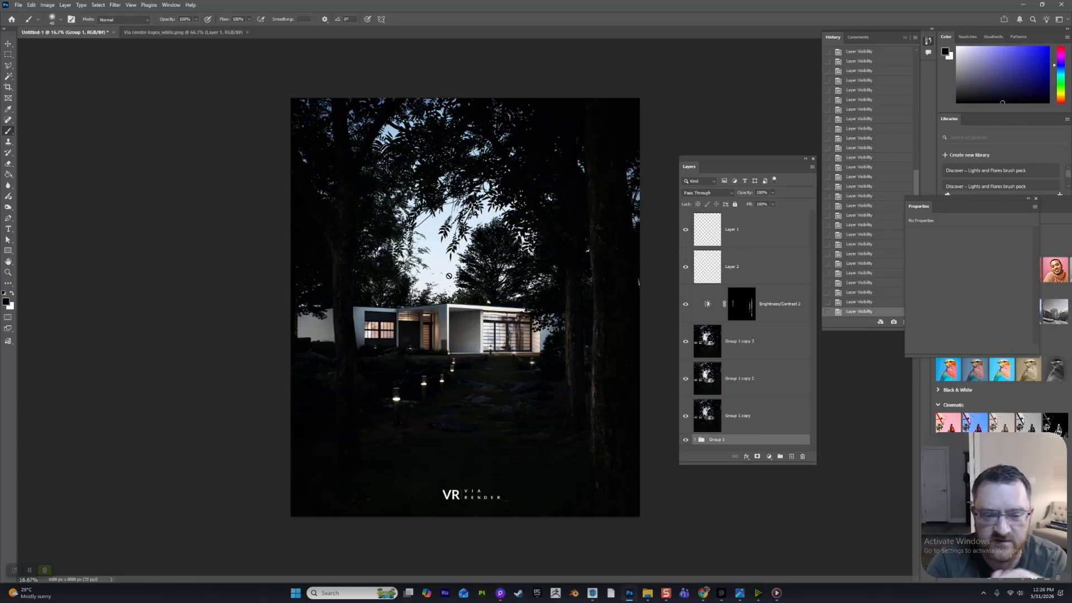
key(z)
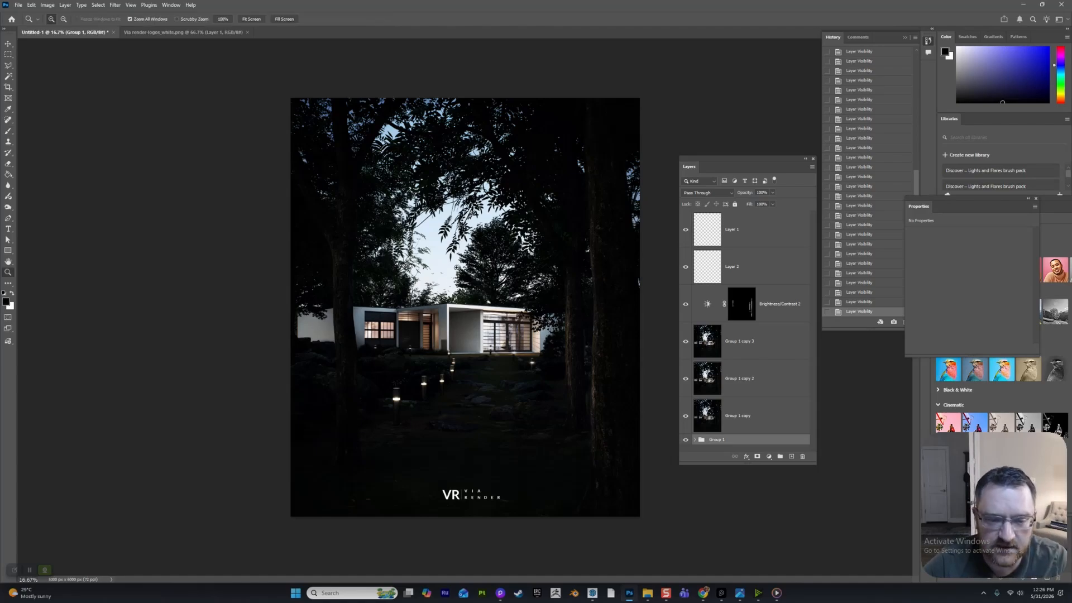
click(445, 275)
alt+click(424, 374)
alt+click(423, 375)
alt+click(423, 375)
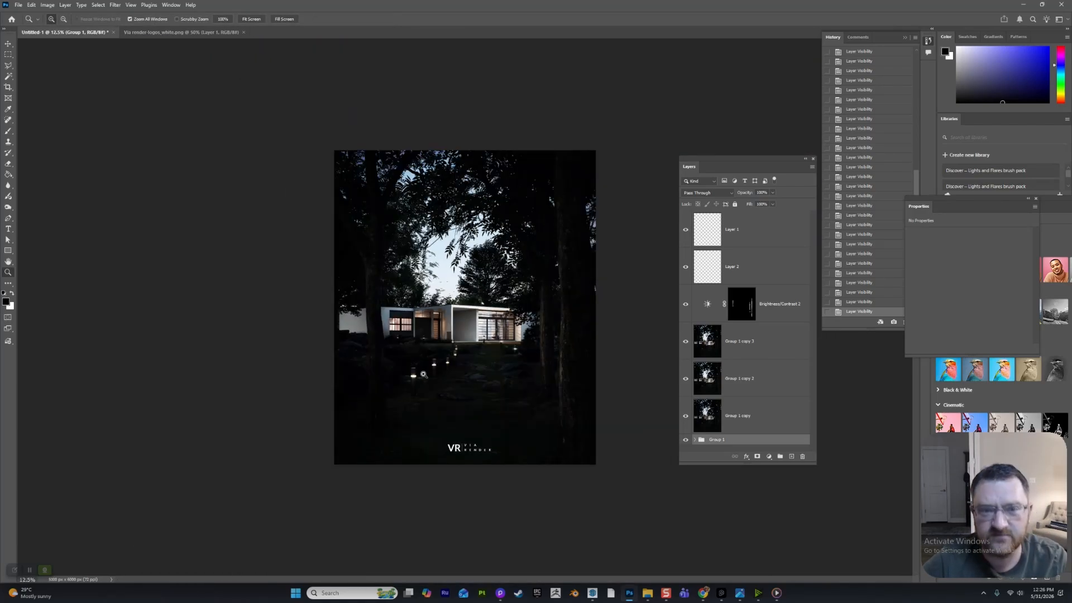